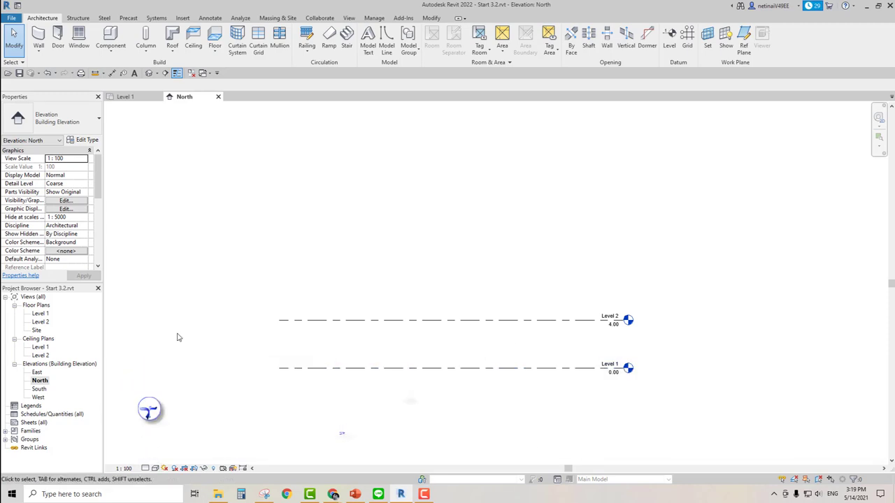
# Open the North elevation view and zoom and pan to frame the level heads
pyautogui.click(39, 381)
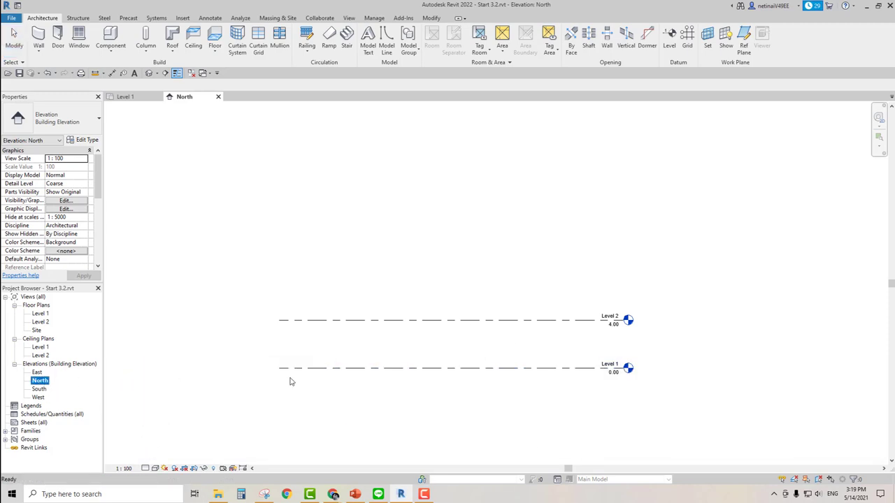
pyautogui.scroll(1, 601, 330)
pyautogui.scroll(1, 607, 333)
pyautogui.scroll(1, 611, 374)
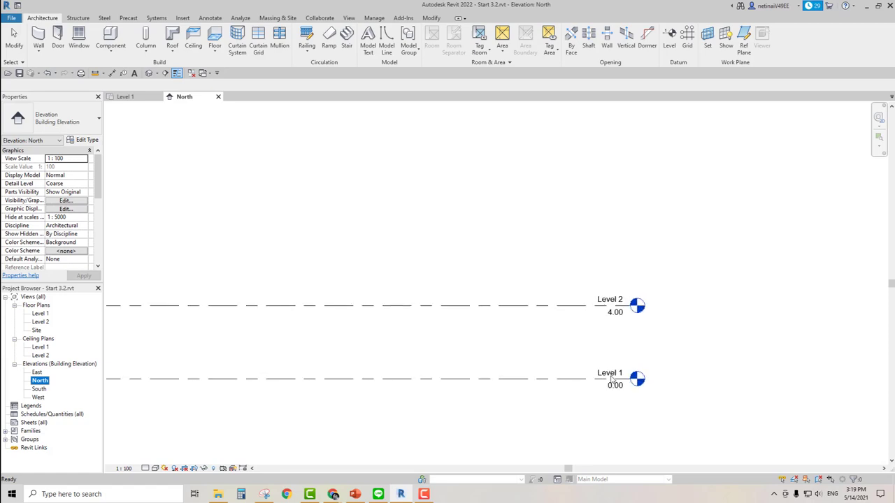
pyautogui.scroll(1, 627, 375)
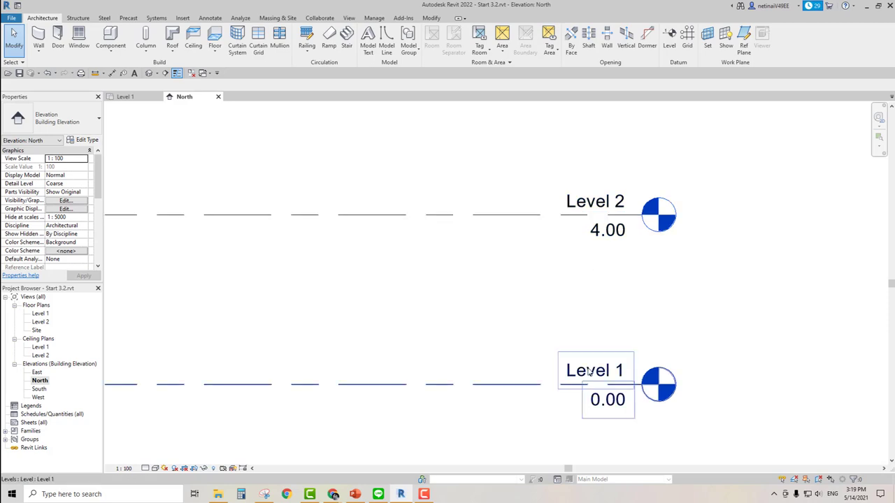
pyautogui.scroll(-1, 591, 259)
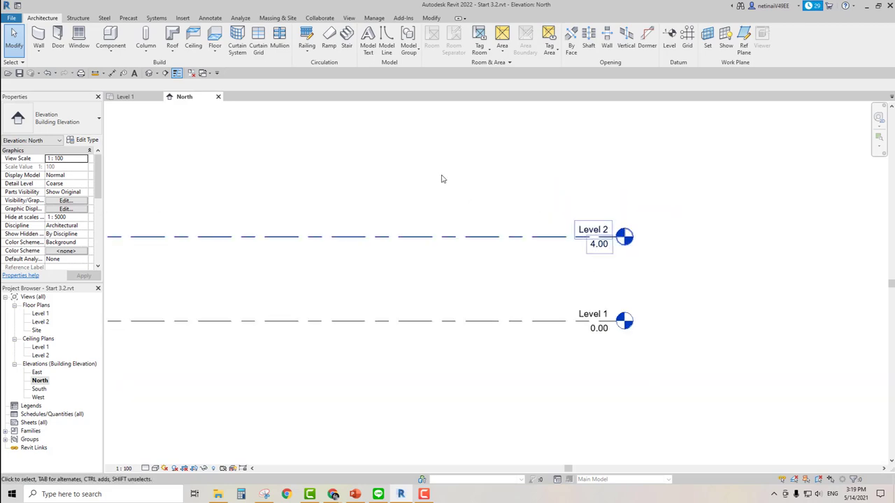
pyautogui.moveTo(441, 176); pyautogui.dragTo(472, 226, button='middle')
pyautogui.scroll(-1, 470, 225)
pyautogui.scroll(1, 448, 220)
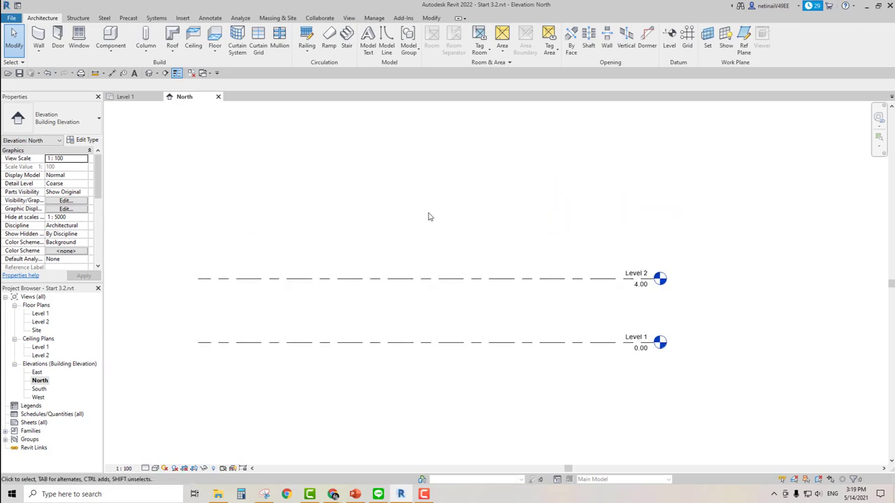
pyautogui.scroll(1, 432, 219)
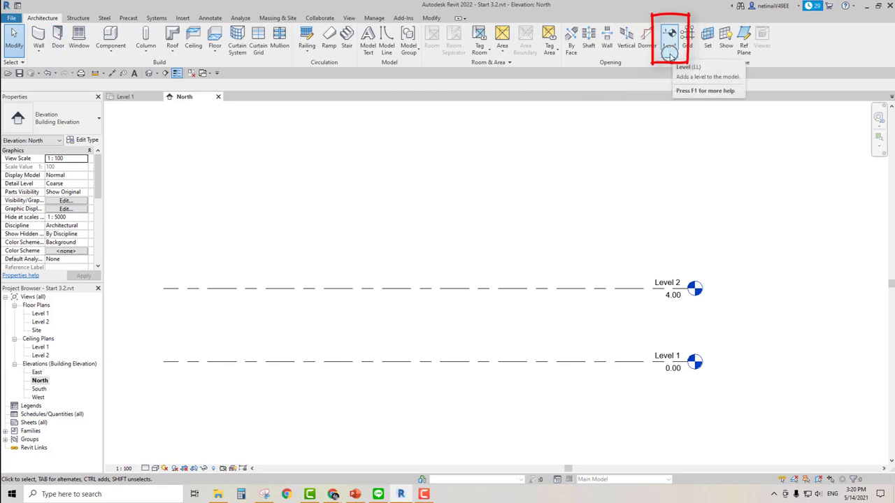
pyautogui.moveTo(669, 40)
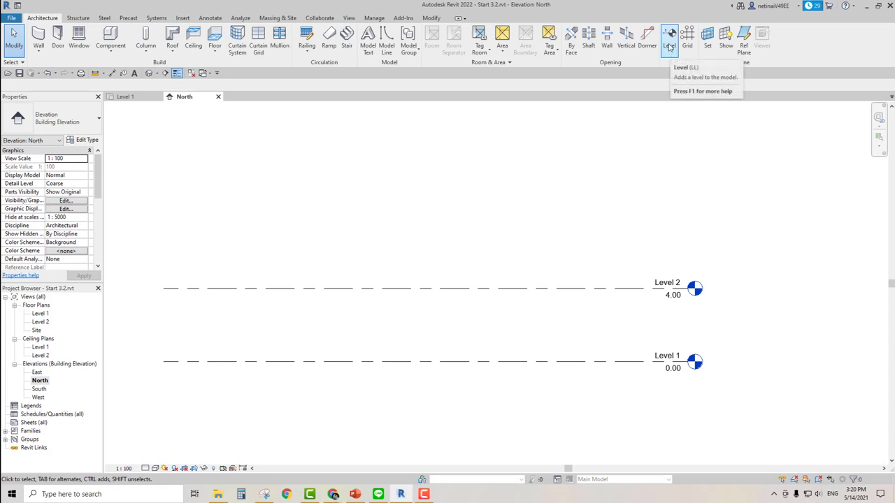
# Draw Level 3 at 7.70, aligned with the existing levels' left and right ends
pyautogui.click(669, 46)
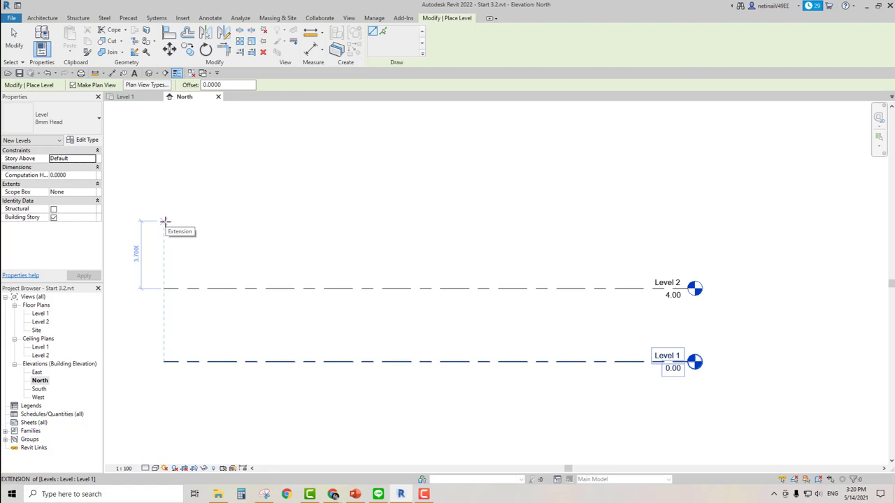
pyautogui.click(164, 222)
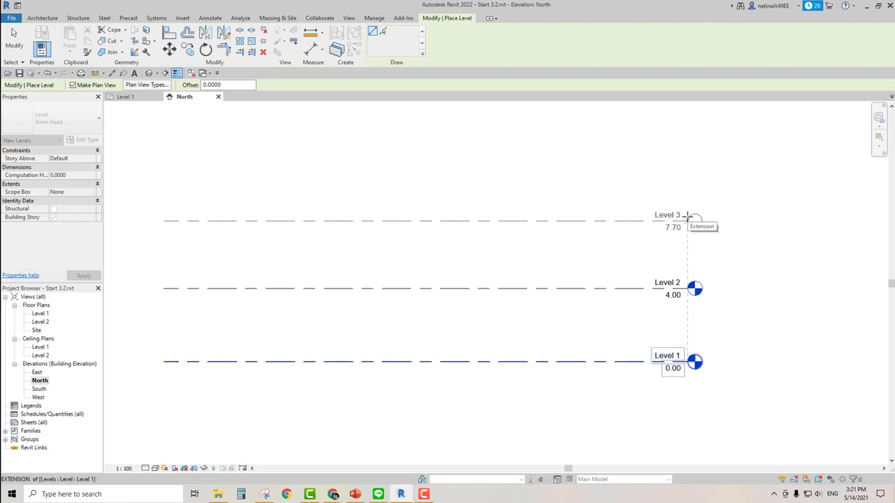
pyautogui.click(687, 218)
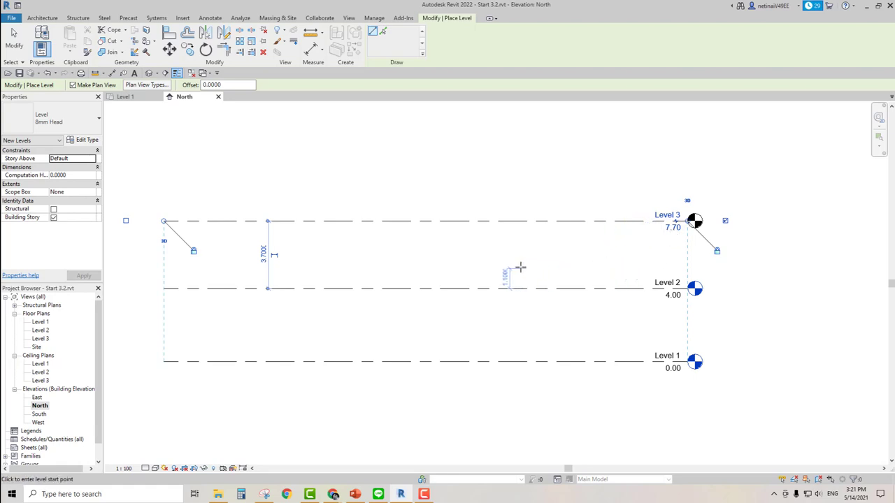
pyautogui.scroll(-1, 521, 267)
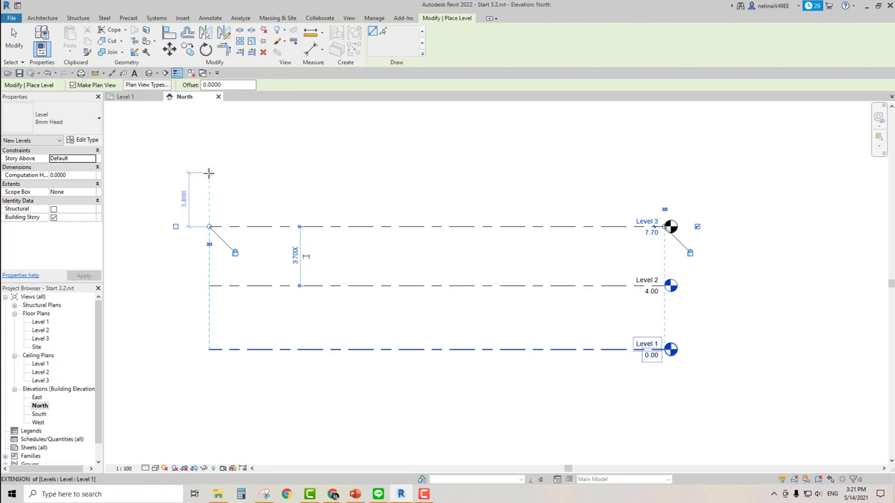
# Draw Level 4 at 11.10 from left to right, aligned with the right-hand heads
pyautogui.click(208, 173)
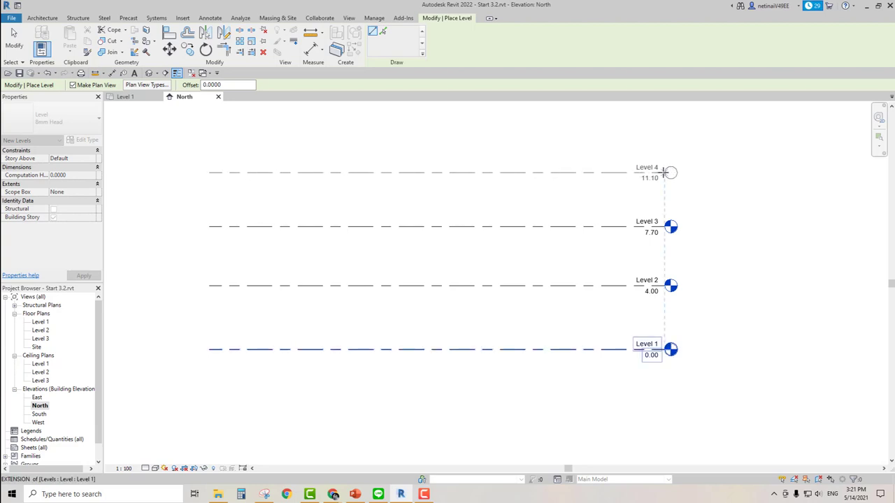
pyautogui.click(665, 172)
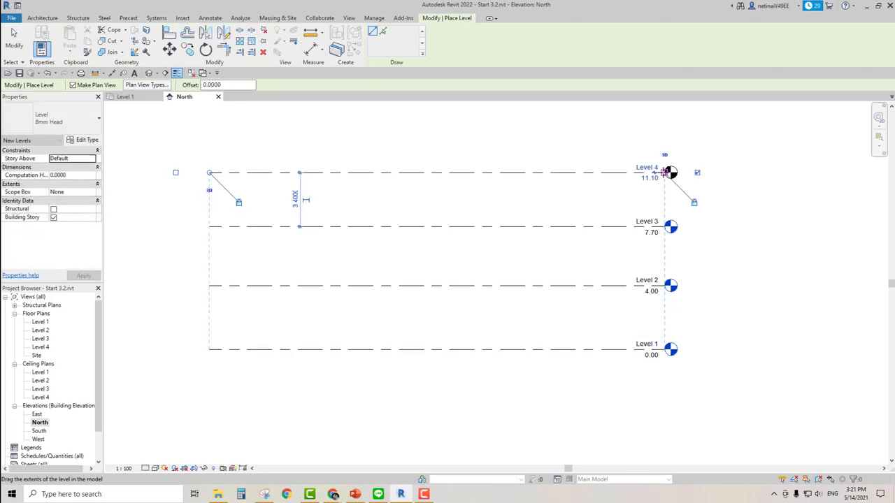
pyautogui.moveTo(470, 132); pyautogui.dragTo(482, 217, button='middle')
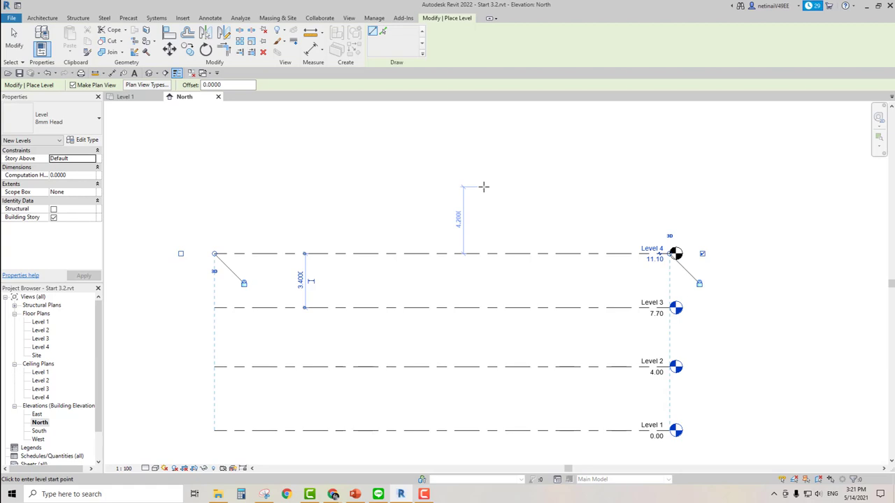
# Draw Level 5 at 16.50 right to left so its head sits on the left, then stop
pyautogui.click(668, 168)
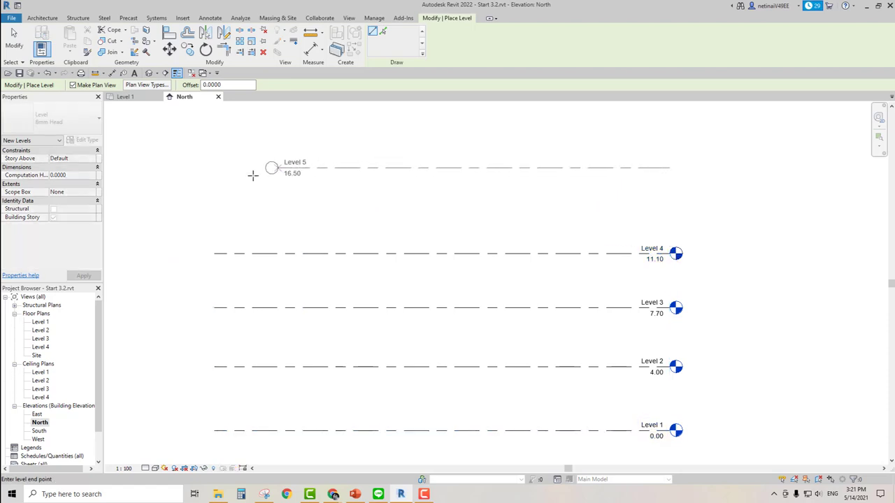
pyautogui.click(214, 168)
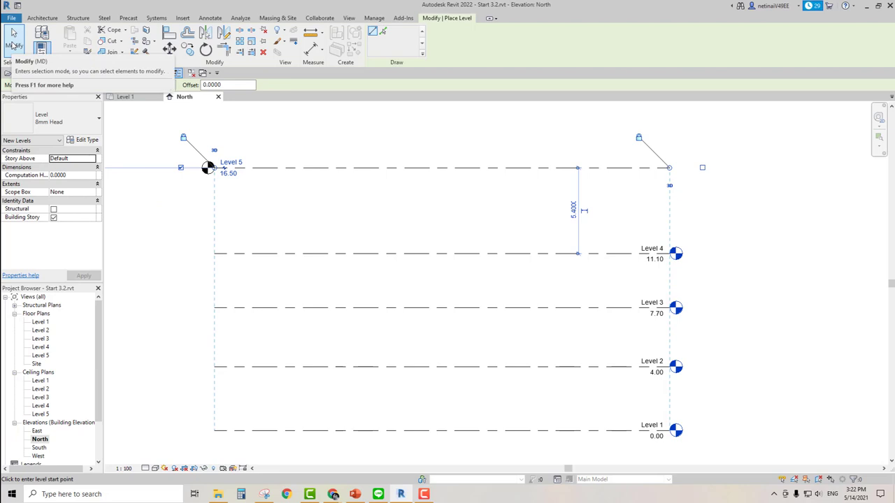
pyautogui.click(13, 43)
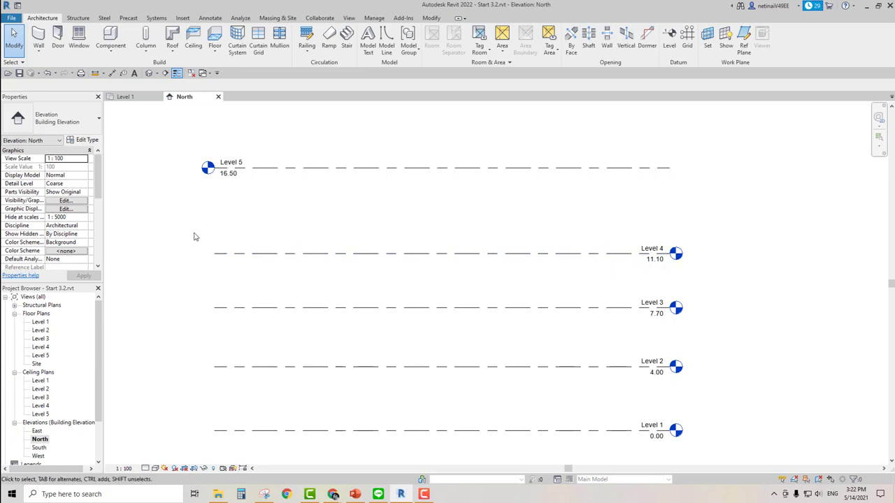
# Delete Level 5 and confirm the warning that its plan views are removed too
pyautogui.scroll(2, 671, 256)
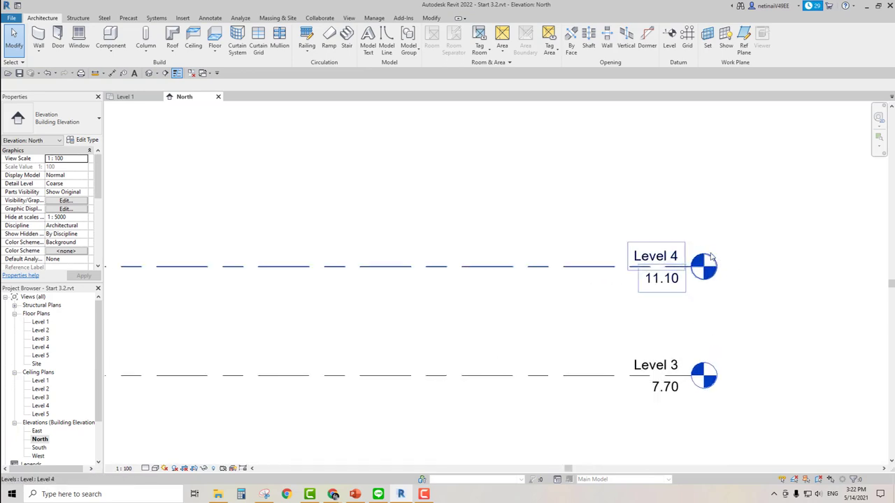
pyautogui.scroll(-2, 702, 257)
pyautogui.scroll(-1, 701, 257)
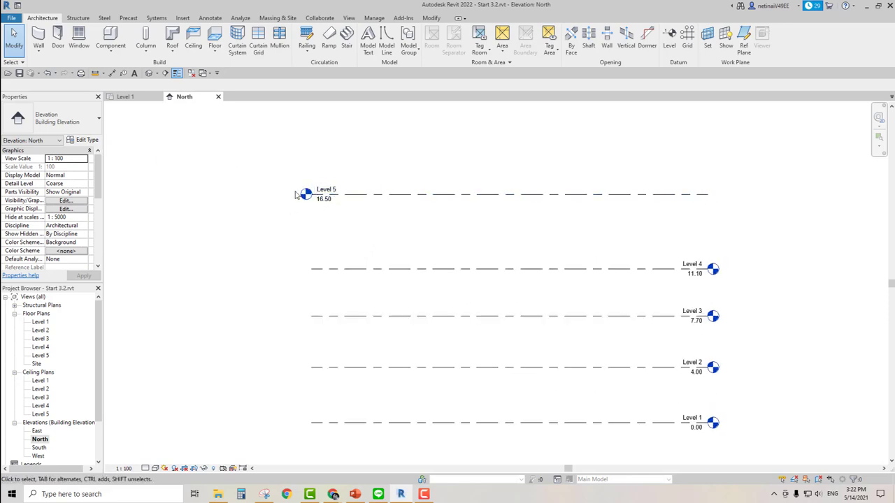
pyautogui.moveTo(419, 240)
pyautogui.mouseDown(button='middle')
pyautogui.moveTo(384, 203)
pyautogui.moveTo(378, 234)
pyautogui.mouseUp(button='middle')
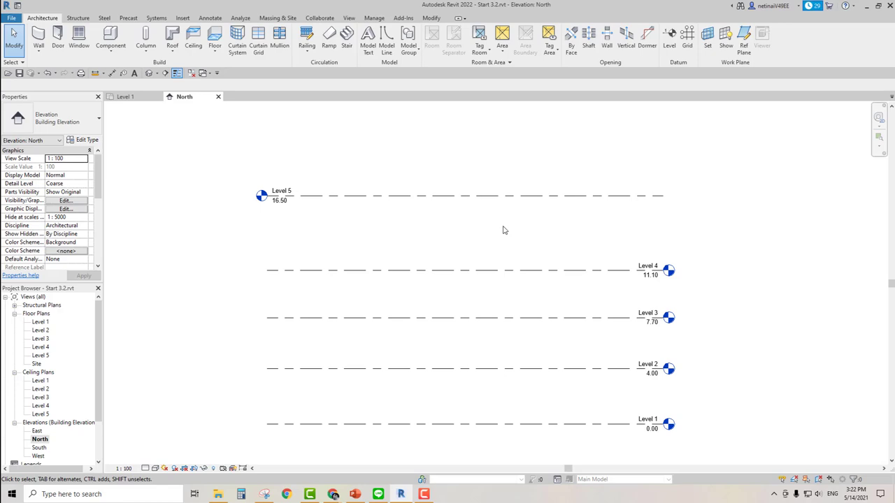
pyautogui.click(460, 197)
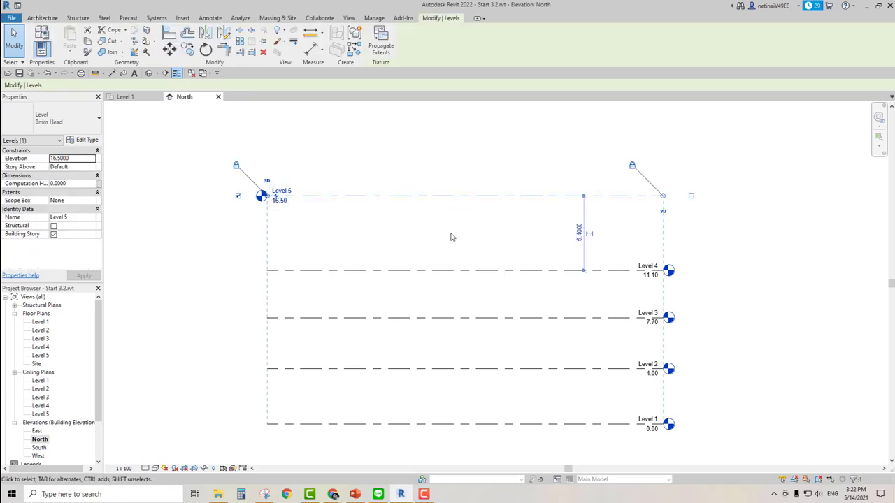
pyautogui.moveTo(451, 237); pyautogui.dragTo(432, 215, button='middle')
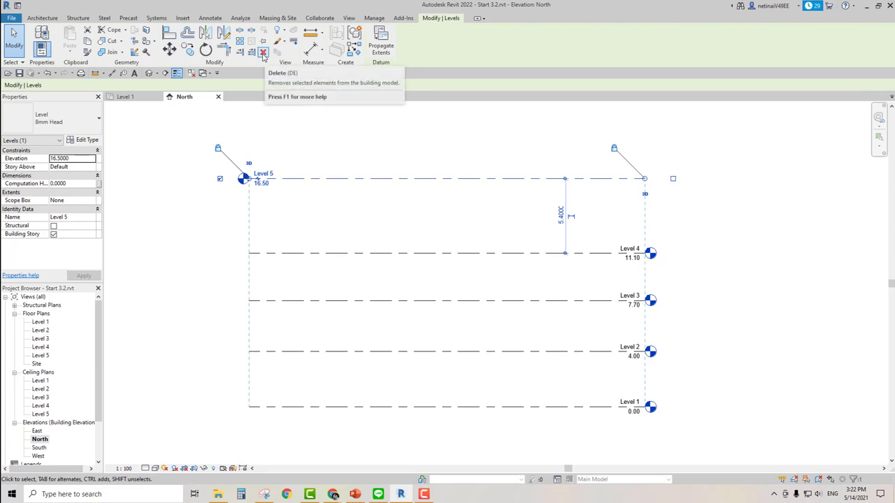
pyautogui.press('Delete')
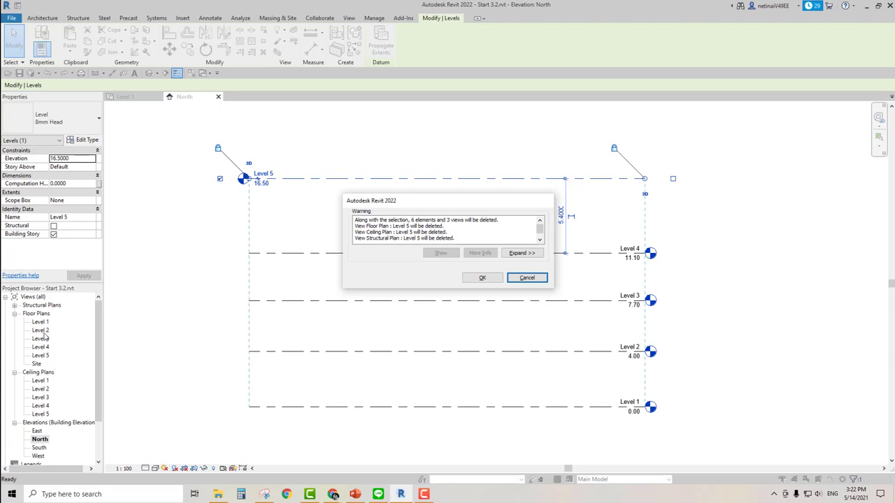
pyautogui.click(481, 280)
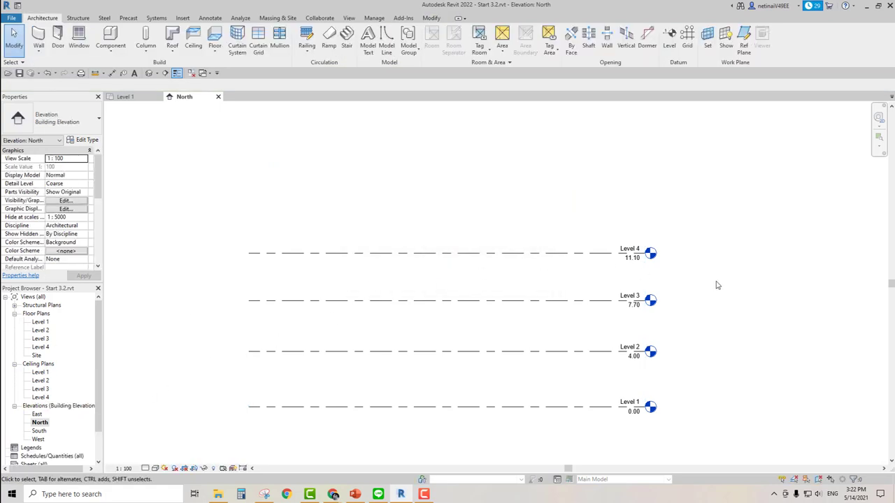
pyautogui.moveTo(716, 285); pyautogui.dragTo(753, 260, button='middle')
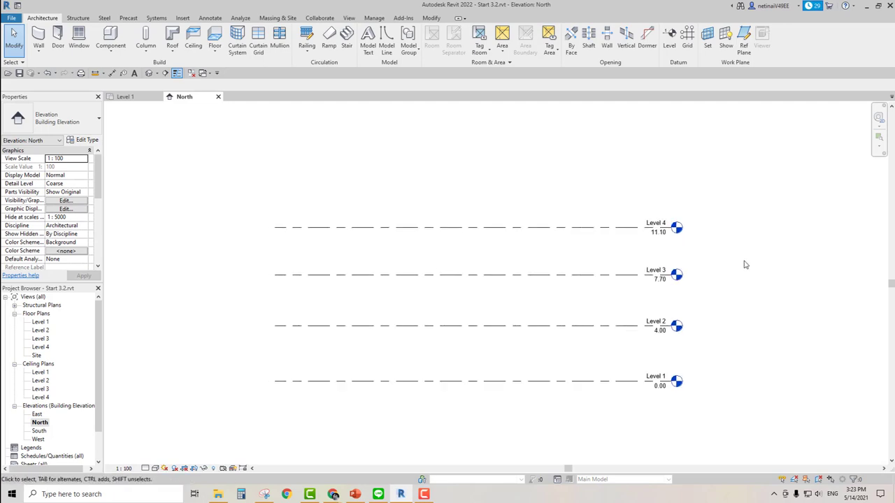
pyautogui.moveTo(504, 250); pyautogui.dragTo(506, 257, button='middle')
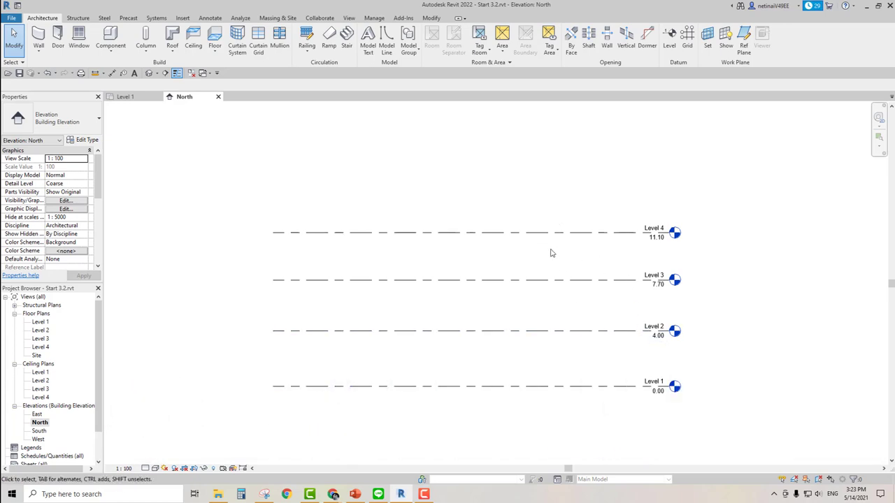
pyautogui.moveTo(511, 152); pyautogui.dragTo(471, 182, button='middle')
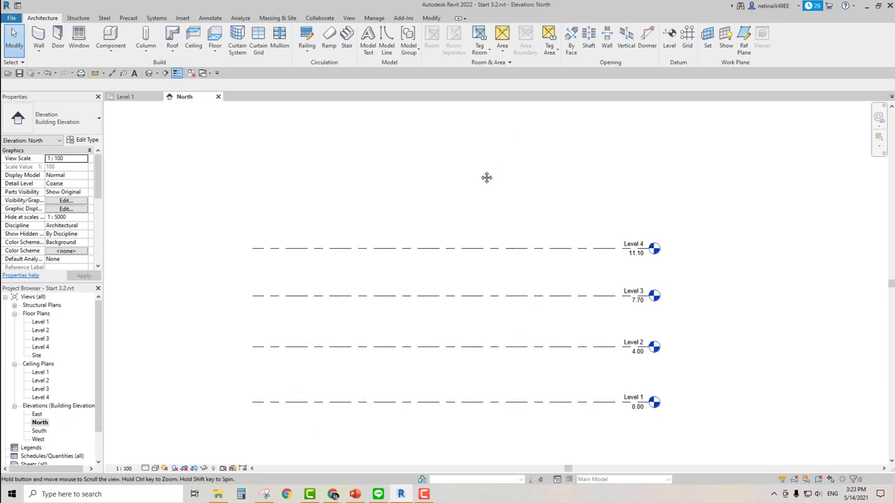
# Select Level 4 and start Copy with Constrain and Multiple enabled
pyautogui.click(425, 253)
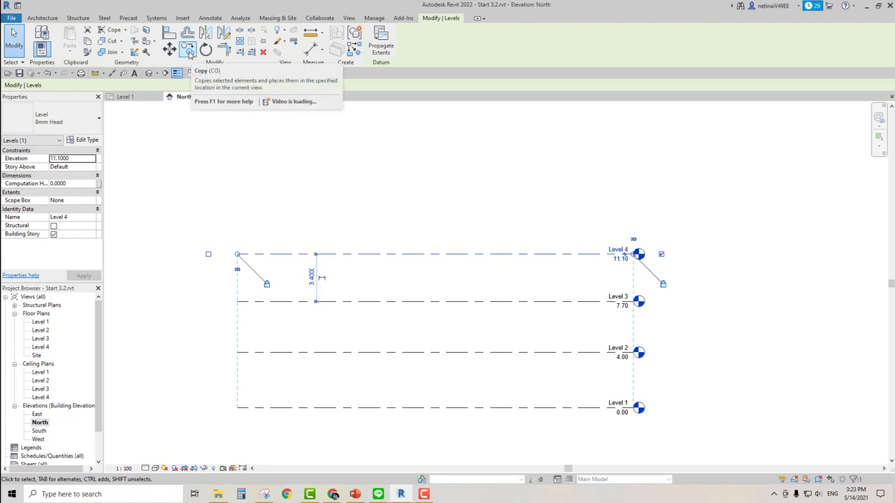
pyautogui.click(188, 49)
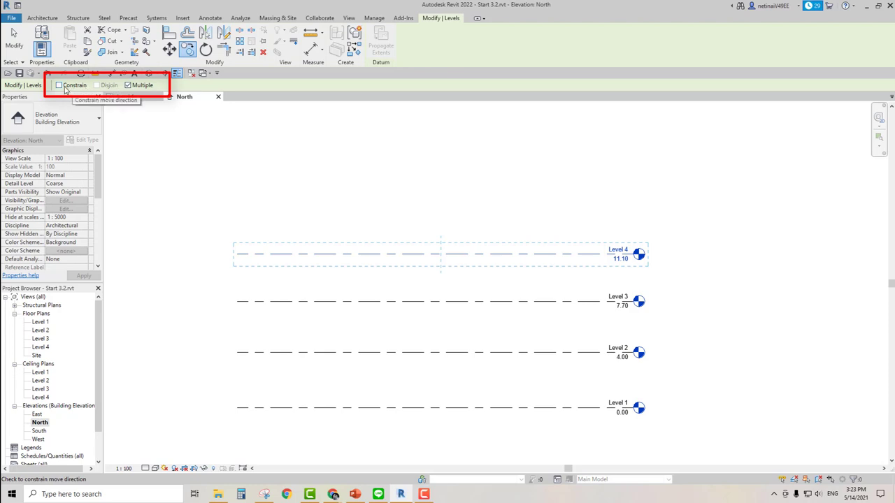
pyautogui.click(63, 88)
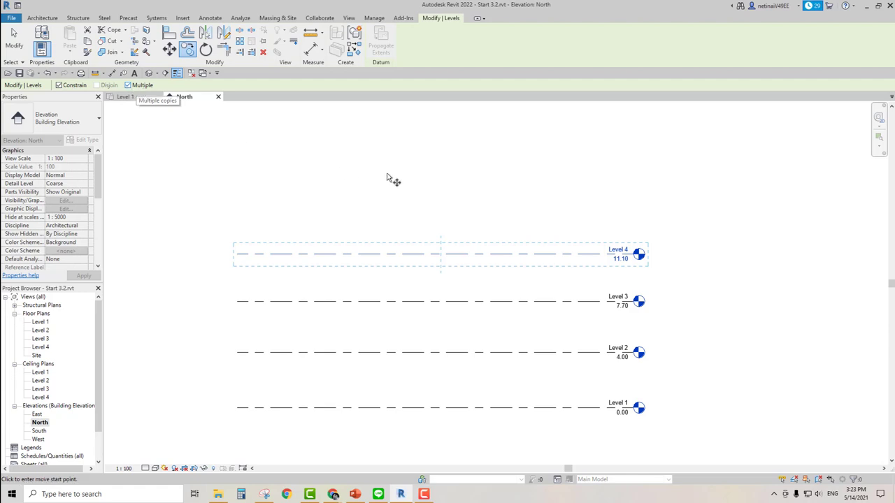
pyautogui.scroll(-1, 462, 164)
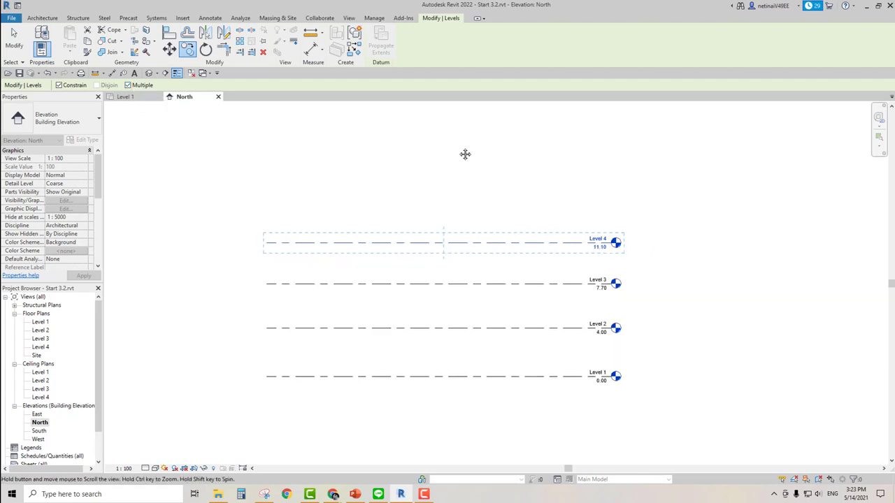
pyautogui.moveTo(463, 154); pyautogui.dragTo(438, 200, button='middle')
pyautogui.scroll(-1, 427, 192)
pyautogui.press('m')
pyautogui.press('v')
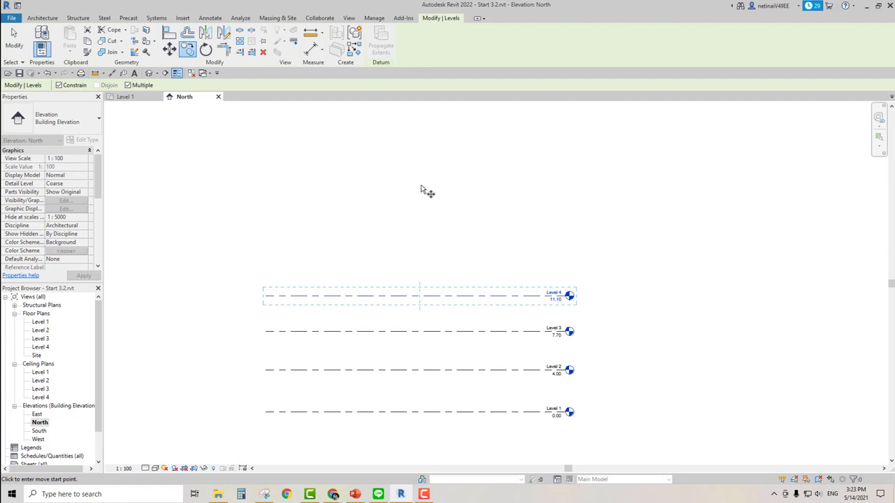
# Copy Level 4 upward three times at 3.5 spacing, making Levels 6, 7 and 8
pyautogui.click(383, 297)
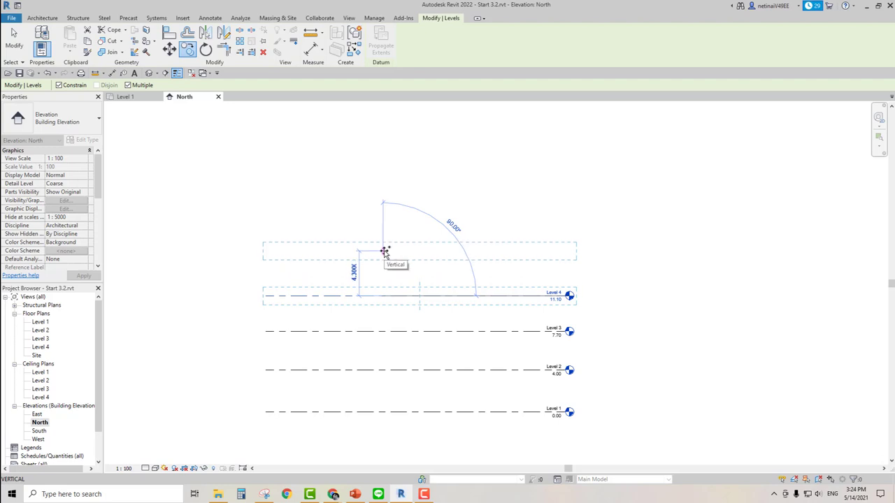
pyautogui.write('3.5')
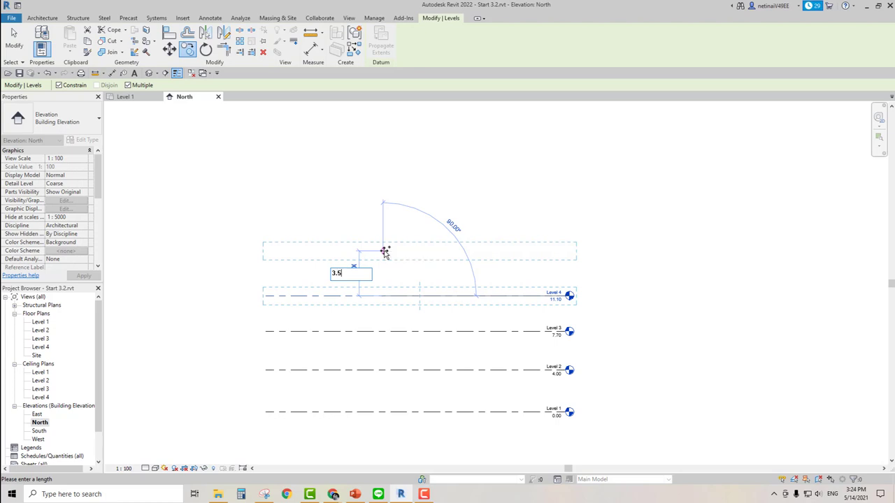
pyautogui.press('Return')
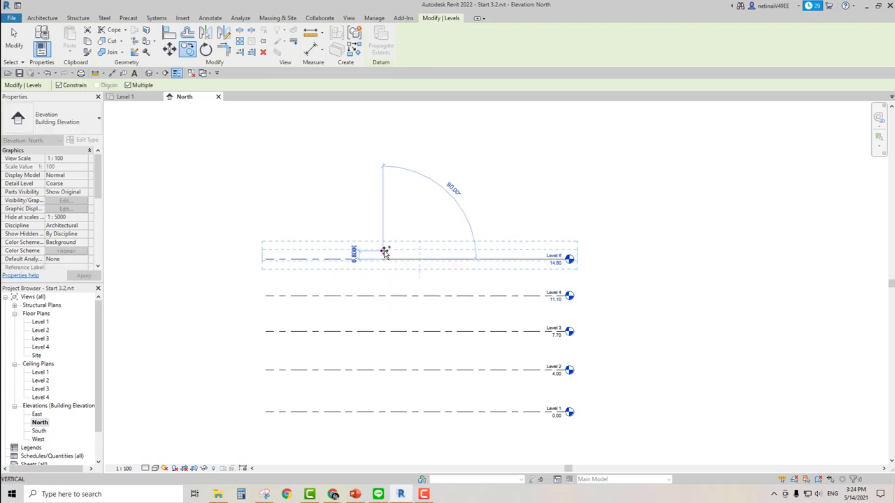
pyautogui.write('3.5')
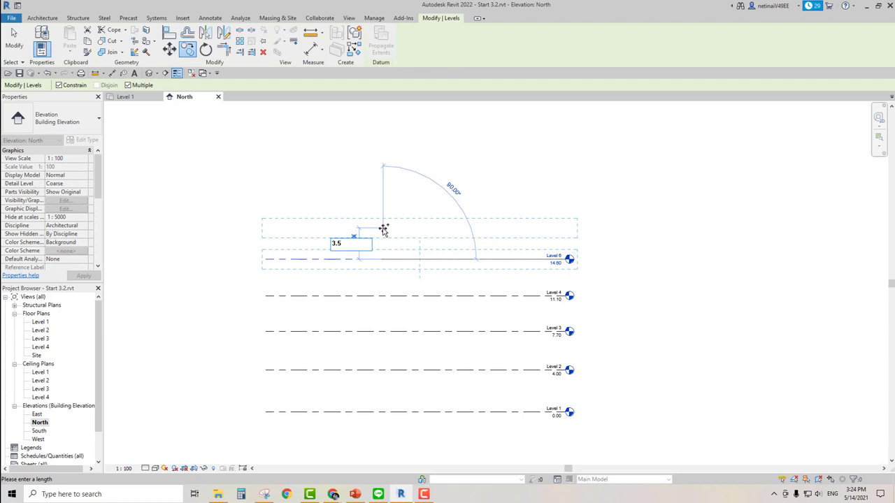
pyautogui.press('Return')
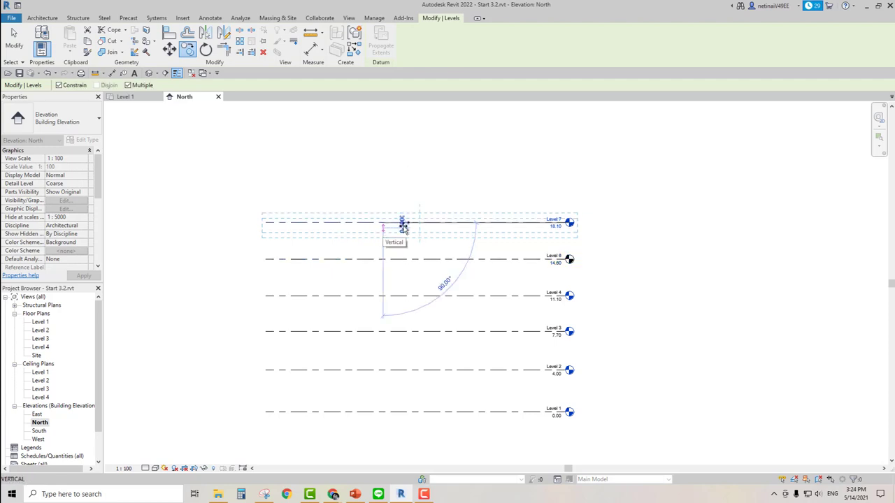
pyautogui.write('3.5')
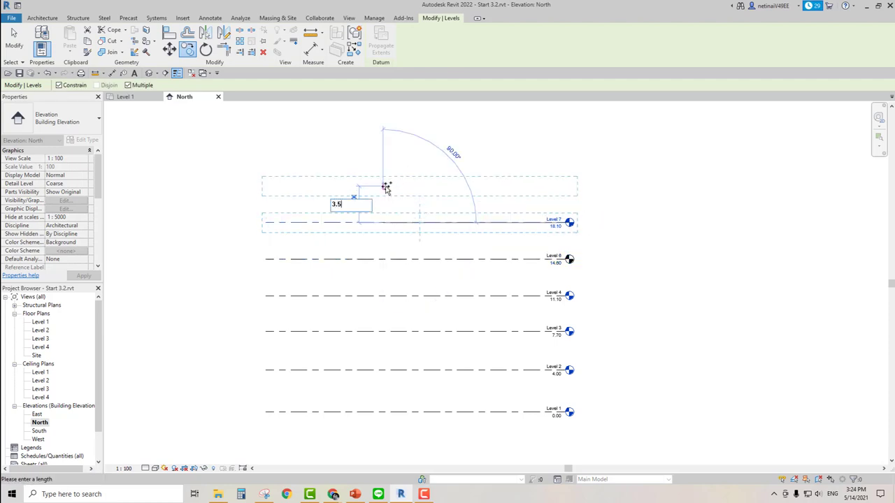
pyautogui.press('Return')
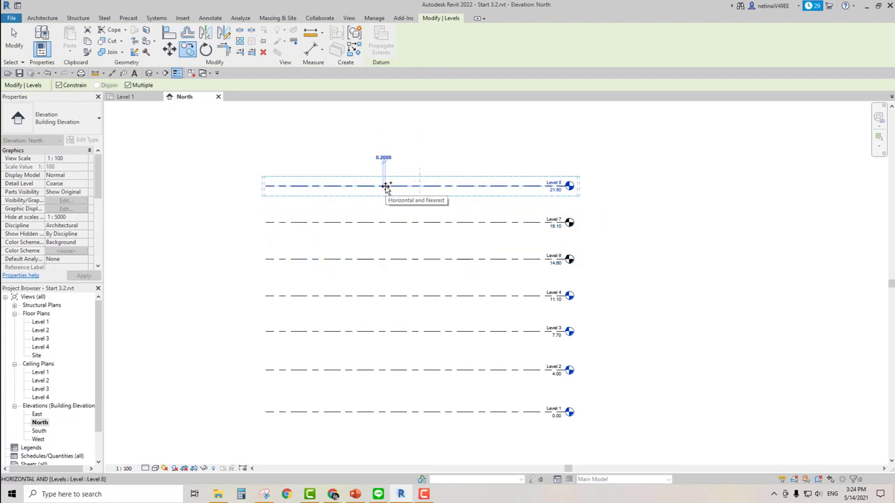
pyautogui.press('Escape')
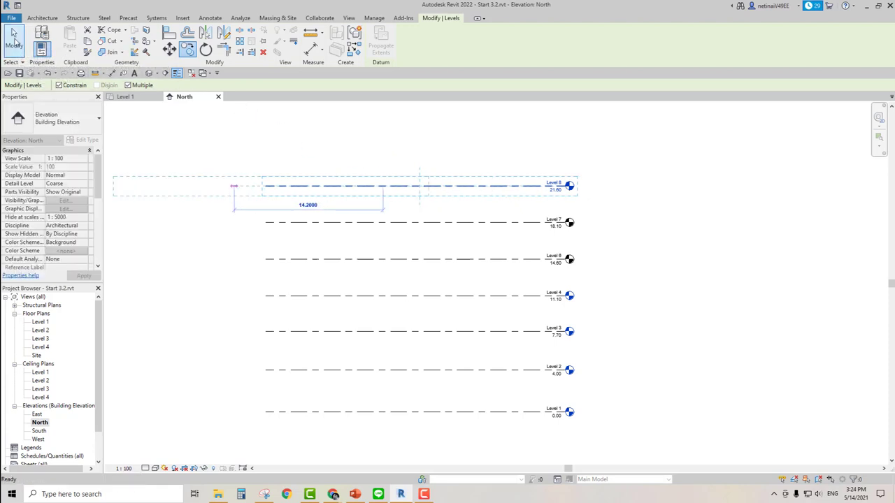
pyautogui.press('Escape')
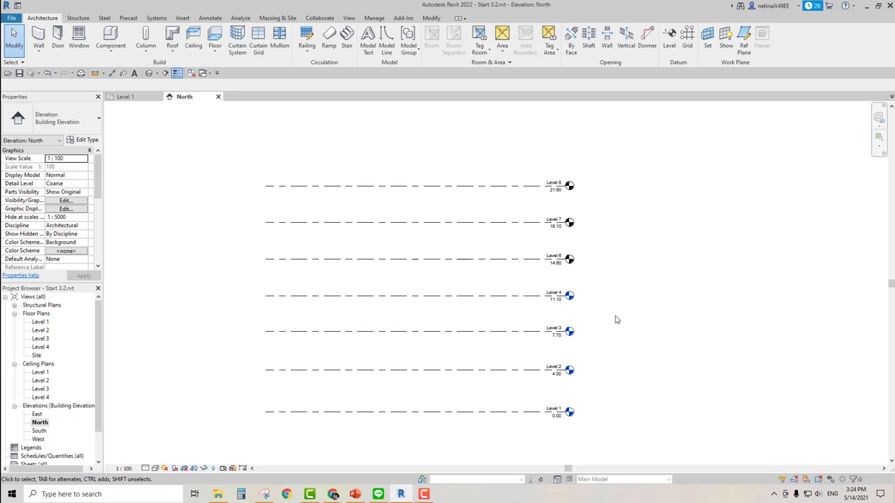
pyautogui.moveTo(615, 319); pyautogui.dragTo(626, 328, button='middle')
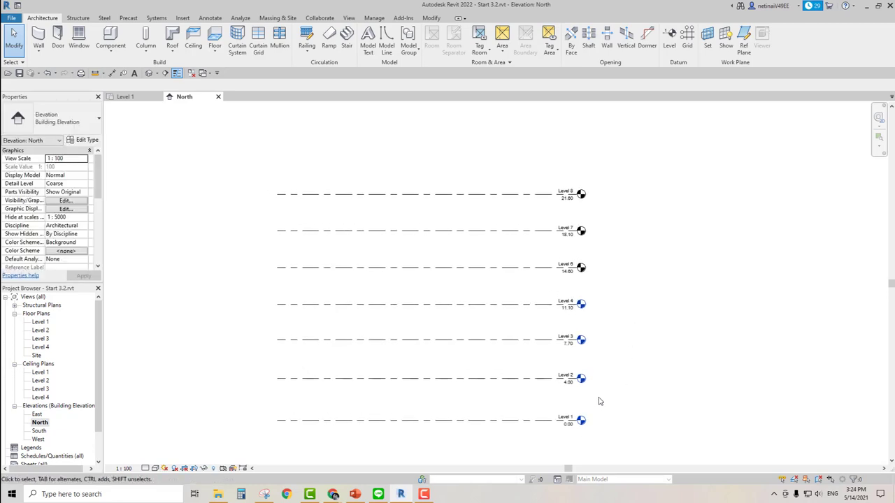
pyautogui.scroll(2, 598, 401)
pyautogui.scroll(2, 620, 394)
pyautogui.moveTo(619, 394)
pyautogui.mouseDown(button='middle')
pyautogui.moveTo(536, 360)
pyautogui.moveTo(502, 358)
pyautogui.moveTo(536, 452)
pyautogui.mouseUp(button='middle')
pyautogui.scroll(1, 536, 338)
pyautogui.scroll(1, 514, 262)
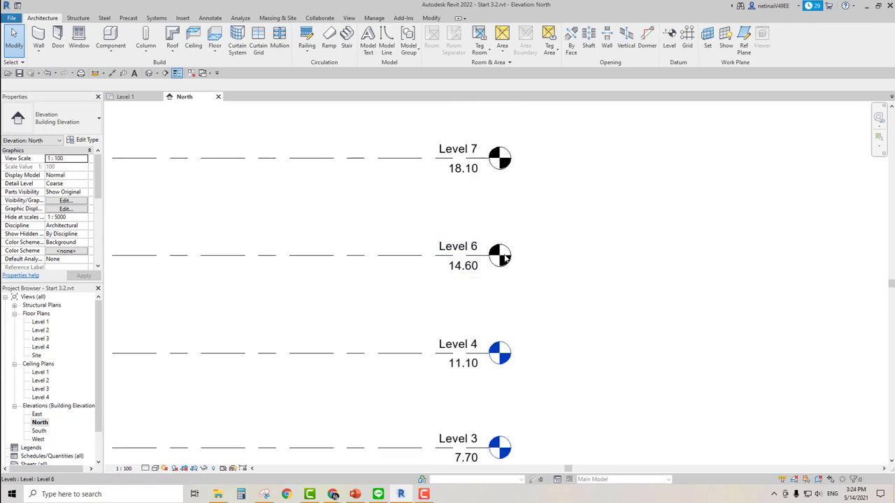
pyautogui.scroll(-2, 504, 257)
pyautogui.moveTo(504, 253); pyautogui.dragTo(515, 261, button='middle')
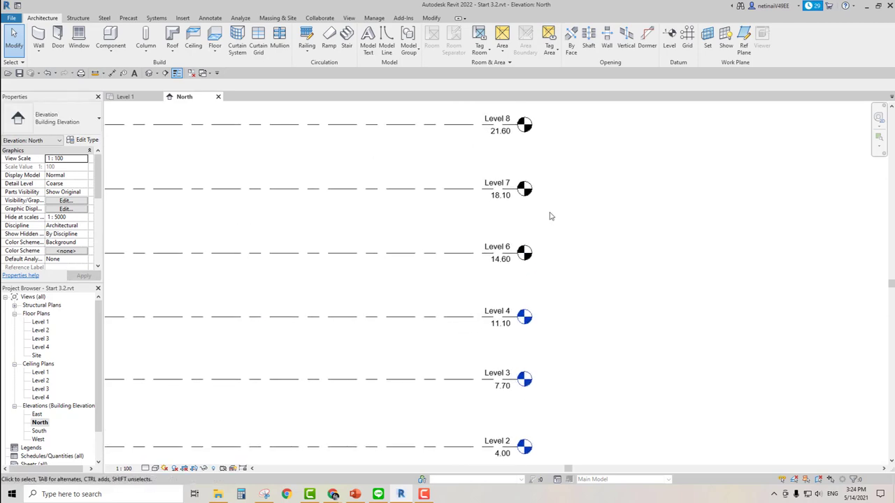
pyautogui.scroll(-2, 551, 216)
pyautogui.scroll(1, 575, 275)
pyautogui.scroll(1, 577, 296)
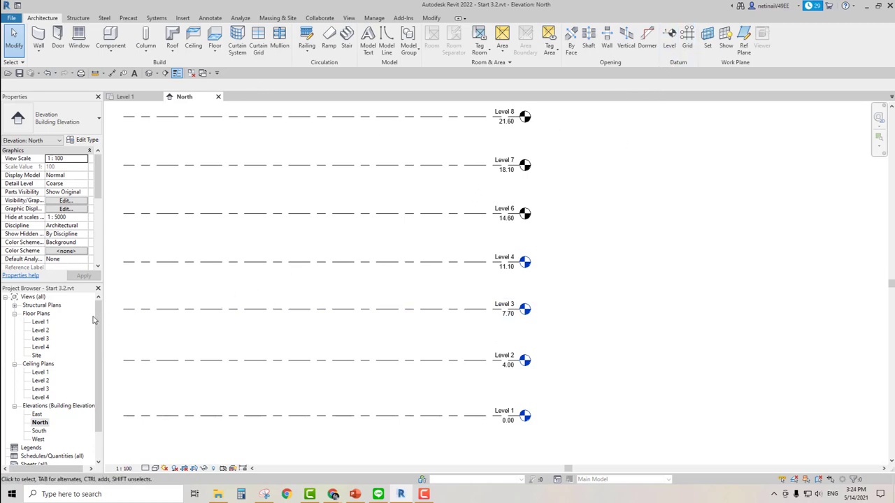
pyautogui.click(40, 322)
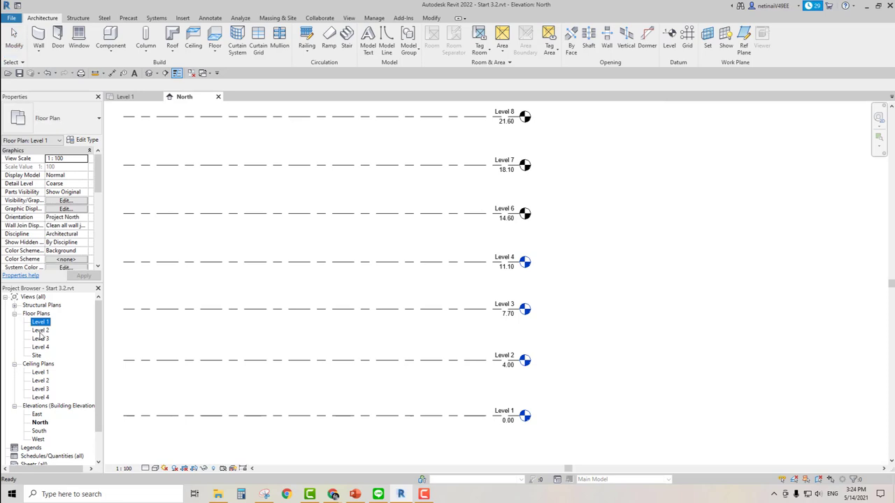
pyautogui.click(588, 222)
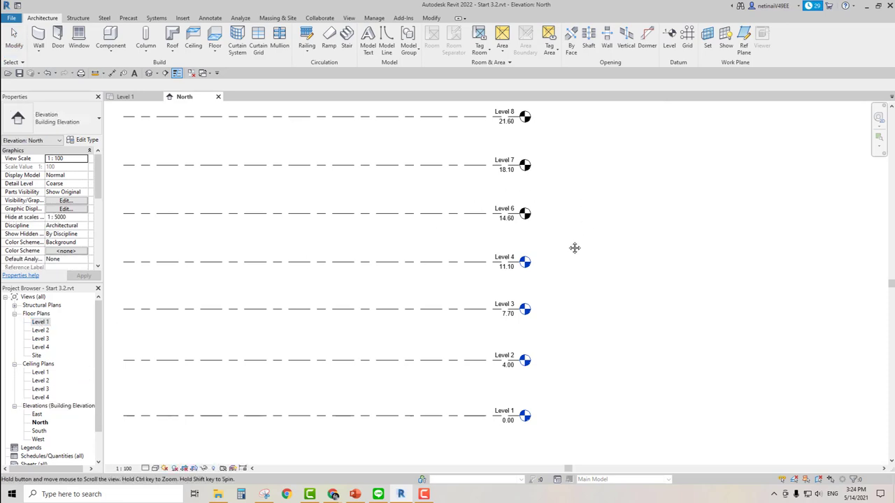
pyautogui.scroll(2, 536, 286)
pyautogui.scroll(1, 469, 223)
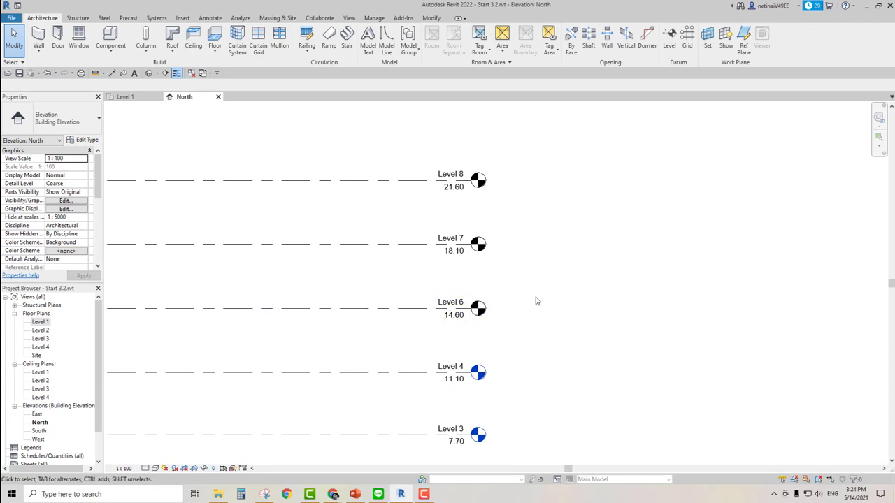
pyautogui.scroll(-1, 549, 314)
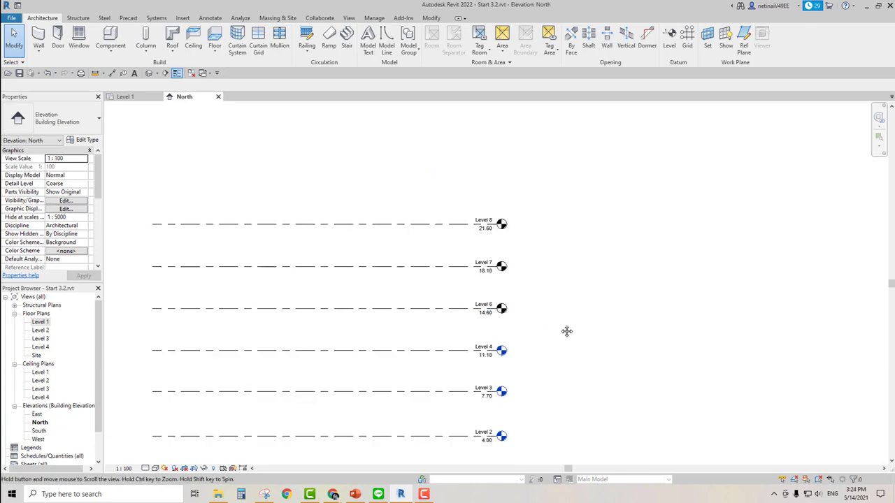
pyautogui.moveTo(567, 330); pyautogui.dragTo(589, 256, button='middle')
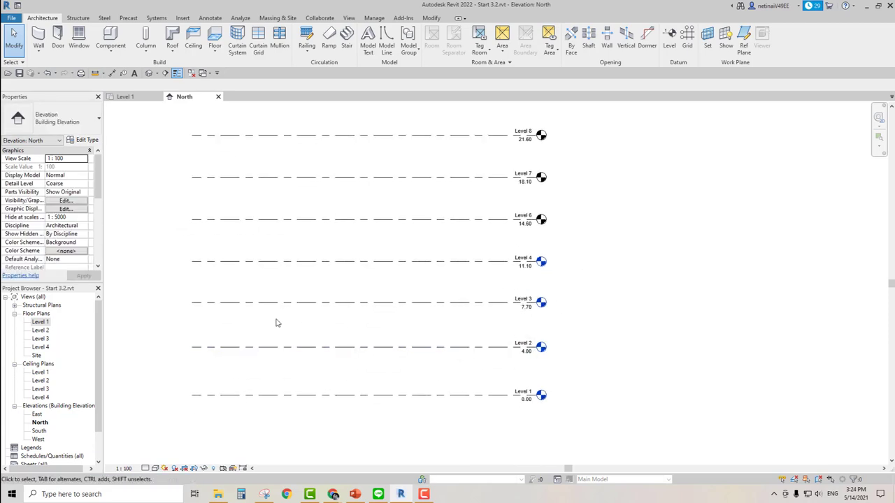
pyautogui.moveTo(575, 323); pyautogui.dragTo(547, 401, button='middle')
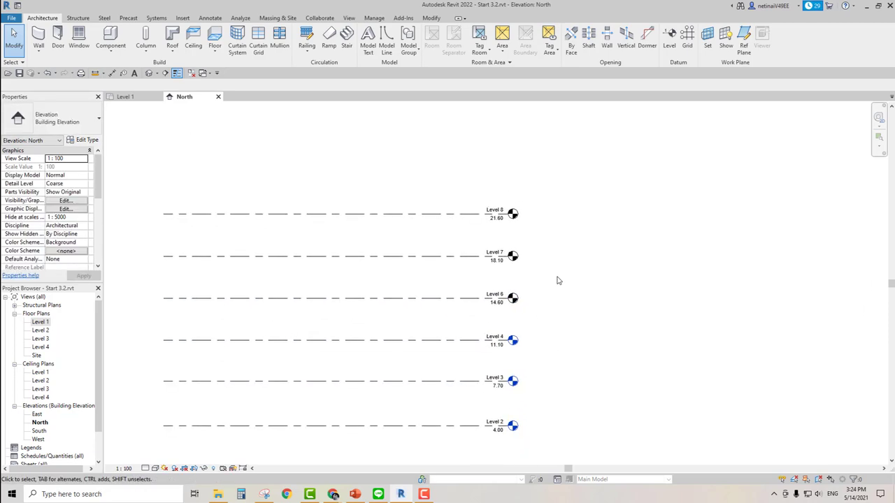
pyautogui.scroll(1, 552, 282)
pyautogui.scroll(1, 525, 286)
pyautogui.scroll(1, 434, 325)
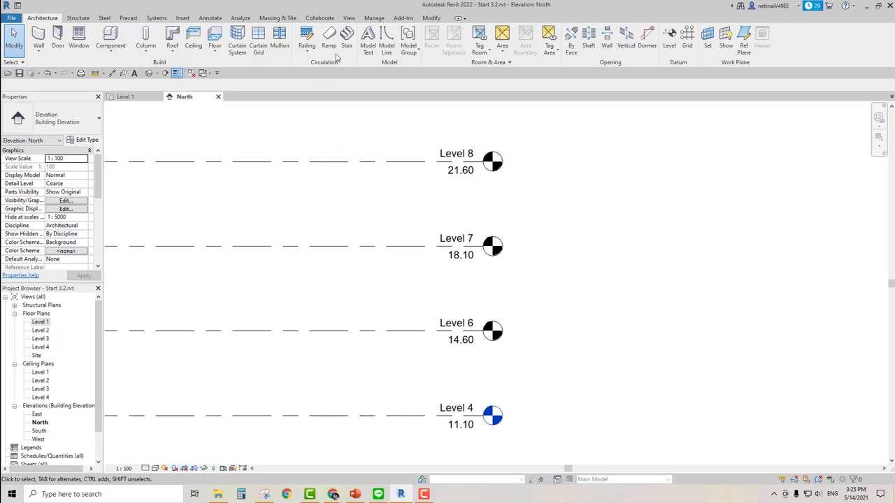
# Create new floor plan views for Levels 6, 7 and 8
pyautogui.click(349, 18)
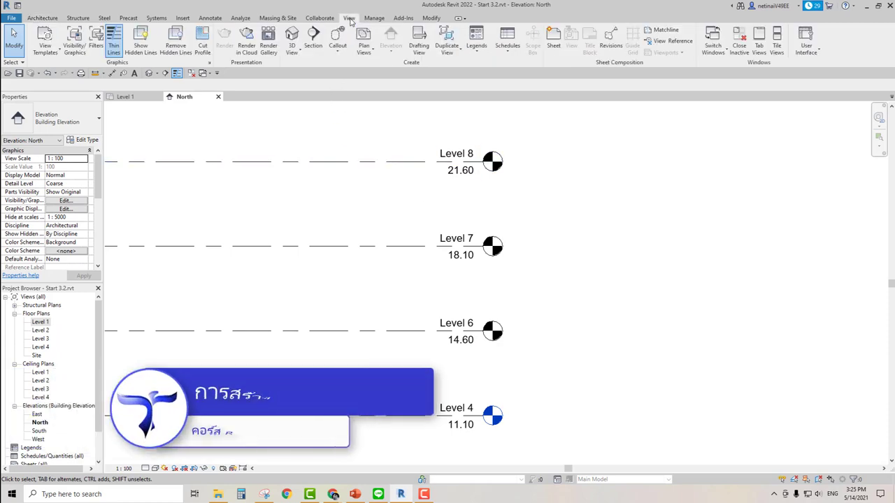
pyautogui.click(368, 51)
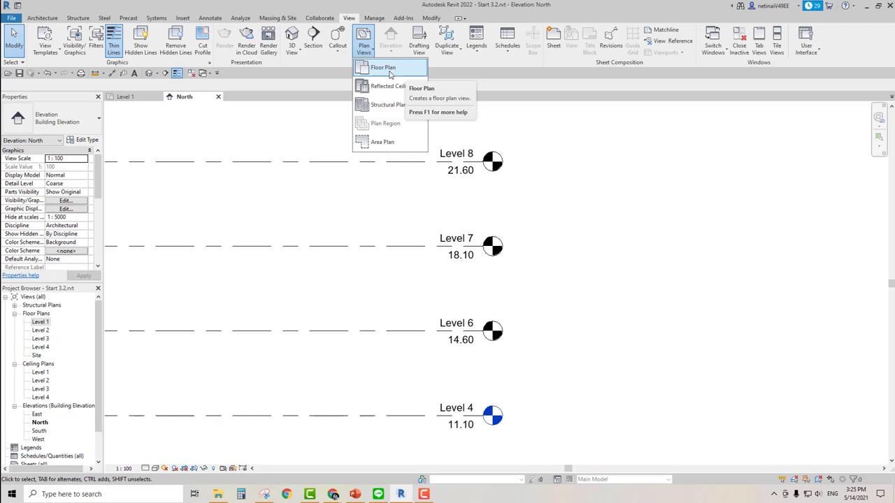
pyautogui.moveTo(383, 68)
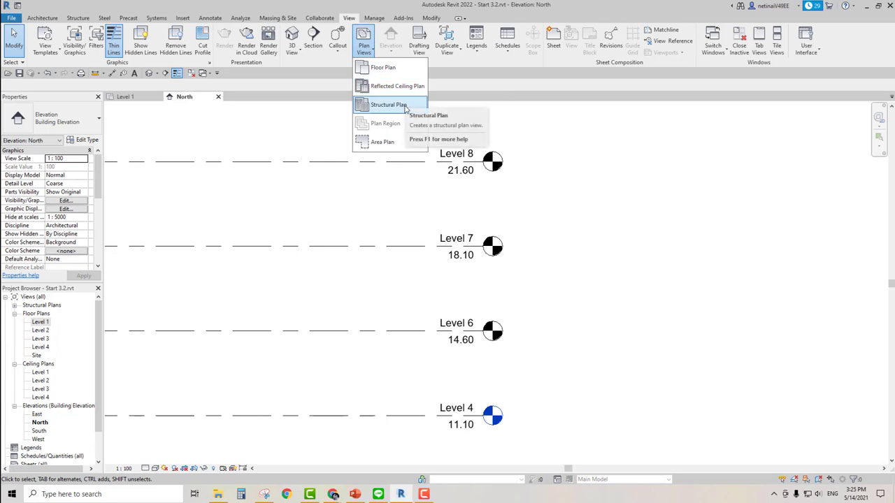
pyautogui.click(389, 71)
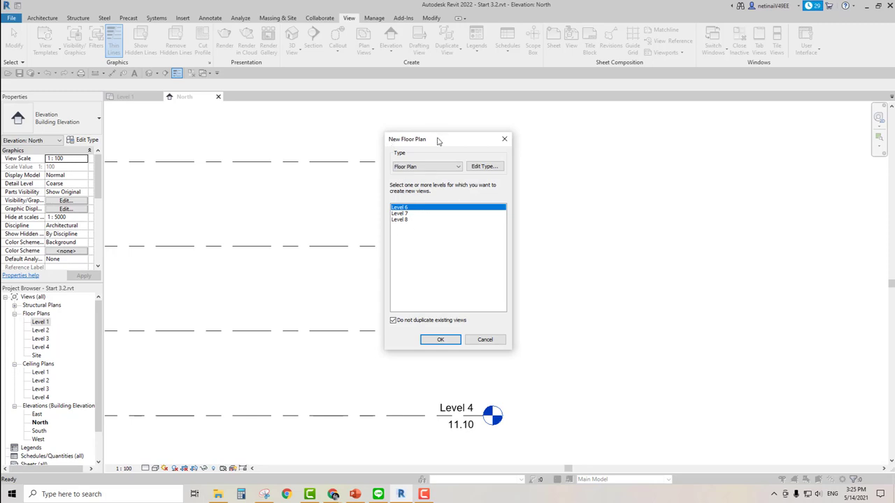
pyautogui.moveTo(438, 140); pyautogui.dragTo(595, 134)
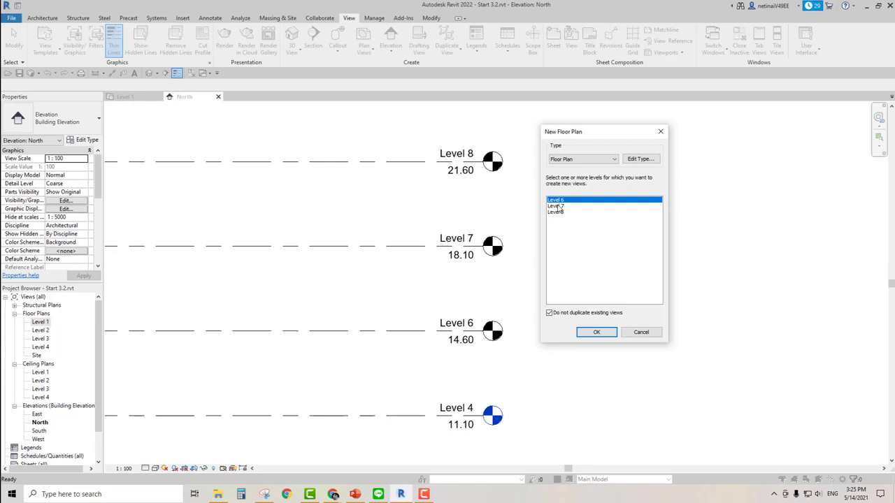
pyautogui.keyDown('shift'); pyautogui.click(558, 206); pyautogui.keyUp('shift')
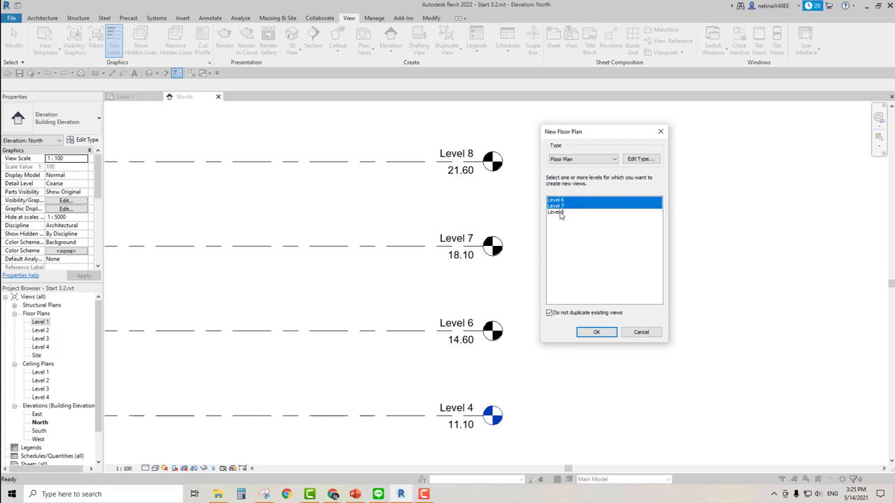
pyautogui.keyDown('shift'); pyautogui.click(559, 212); pyautogui.keyUp('shift')
pyautogui.click(598, 332)
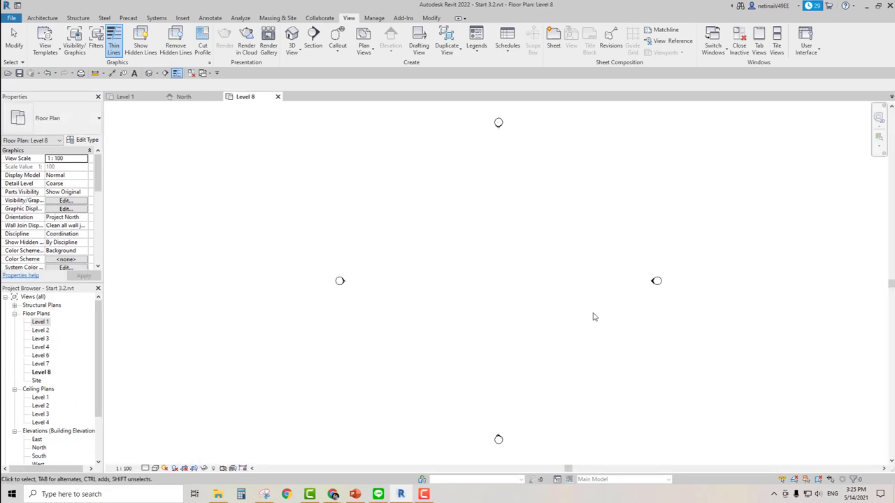
# Close the Level 8 floor plan view to return to the North elevation
pyautogui.moveTo(605, 270); pyautogui.dragTo(543, 261, button='middle')
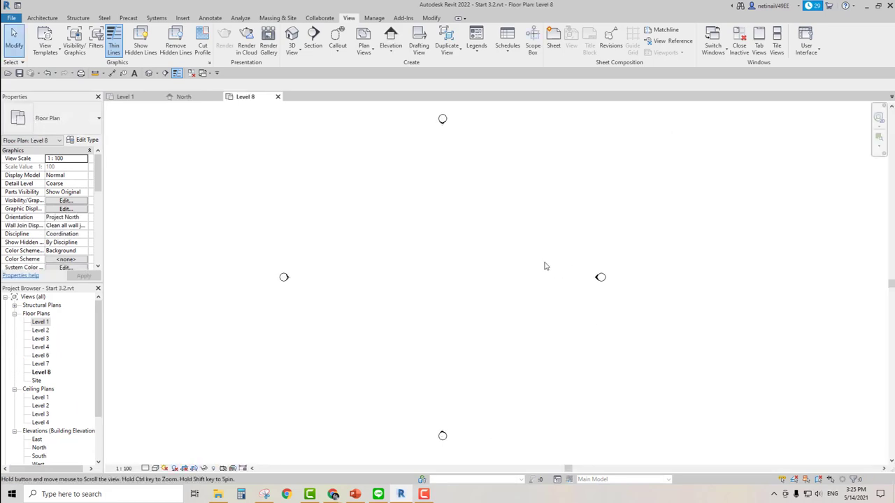
pyautogui.click(254, 103)
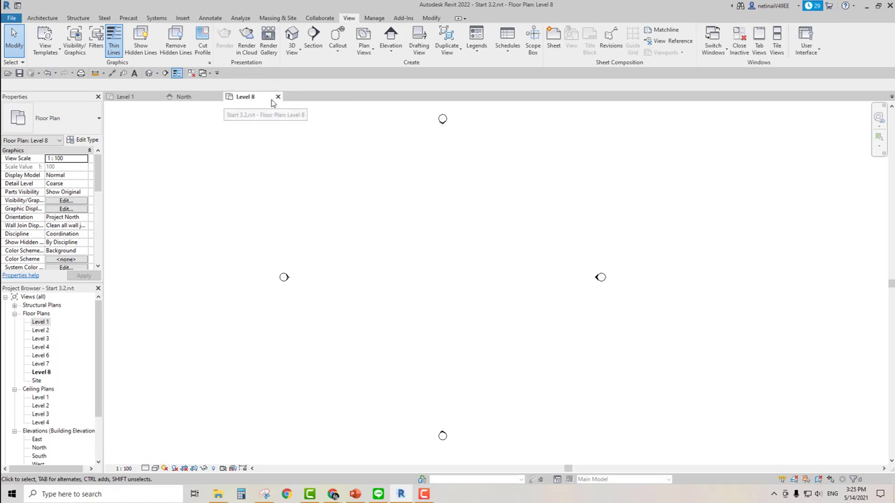
pyautogui.click(278, 99)
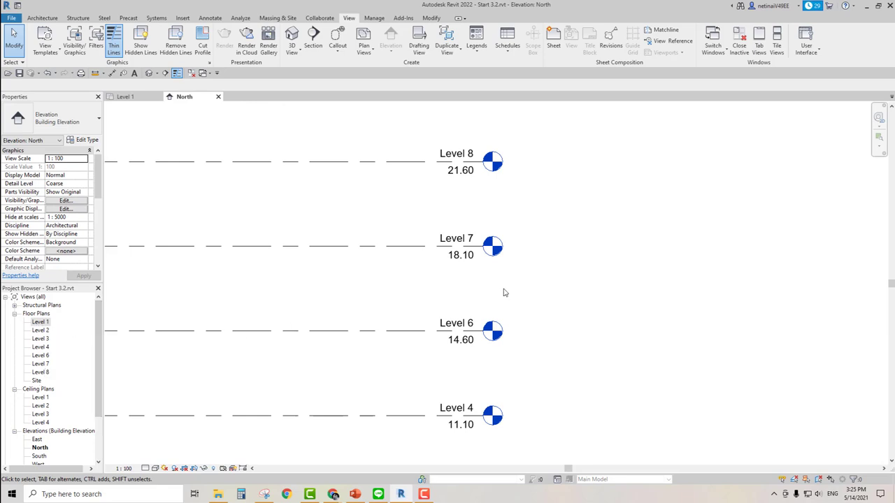
pyautogui.scroll(-3, 583, 298)
pyautogui.scroll(1, 503, 266)
pyautogui.scroll(3, 495, 255)
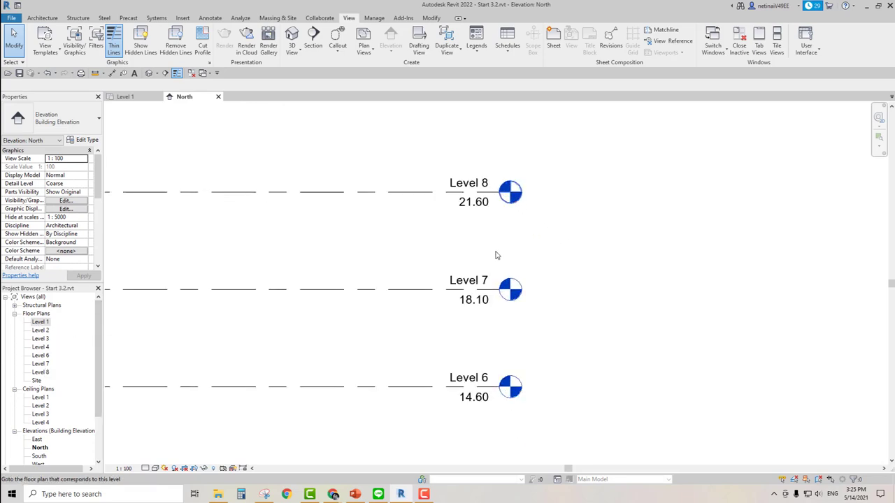
pyautogui.scroll(-2, 524, 300)
pyautogui.moveTo(521, 308); pyautogui.dragTo(518, 317, button='middle')
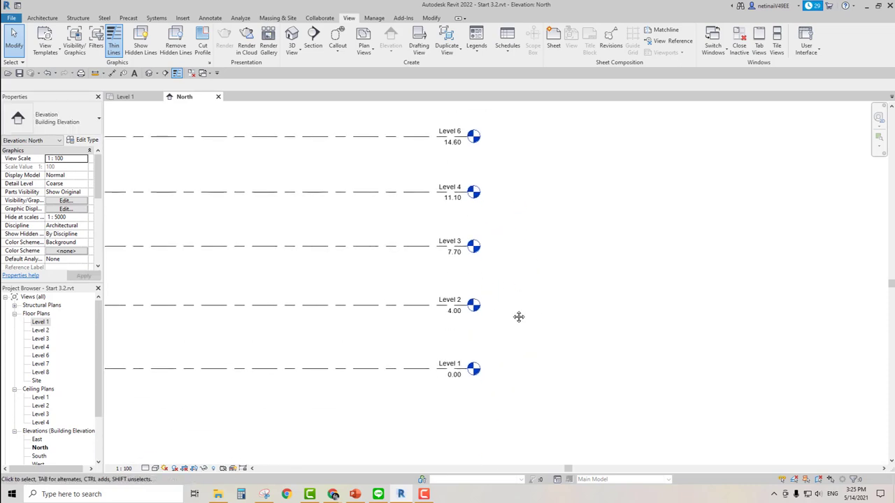
pyautogui.scroll(-1, 532, 346)
pyautogui.scroll(-1, 544, 372)
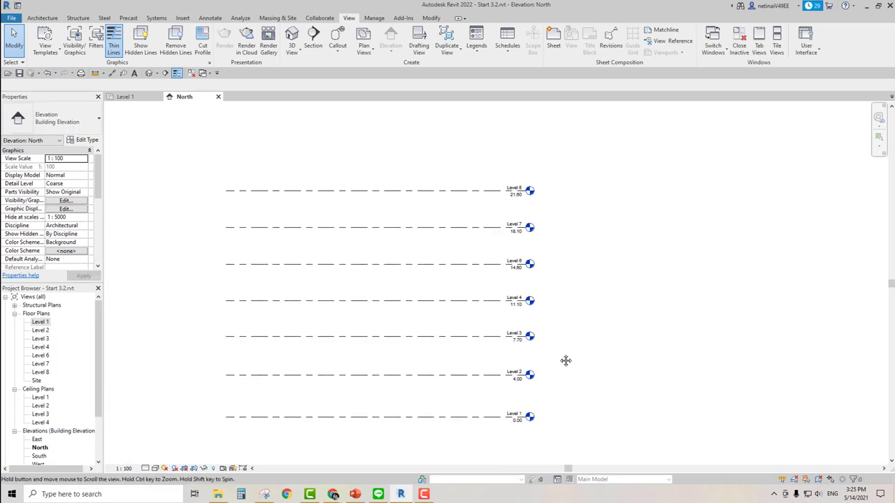
pyautogui.scroll(2, 510, 416)
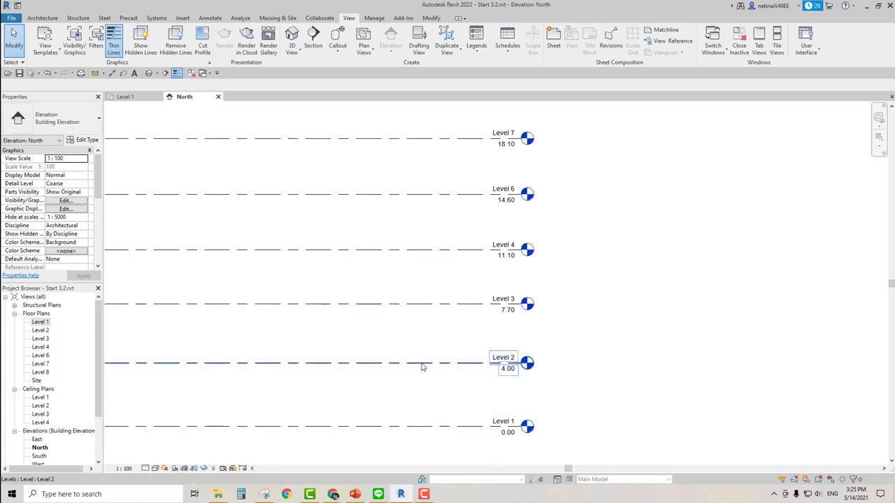
pyautogui.moveTo(609, 356); pyautogui.dragTo(573, 421, button='middle')
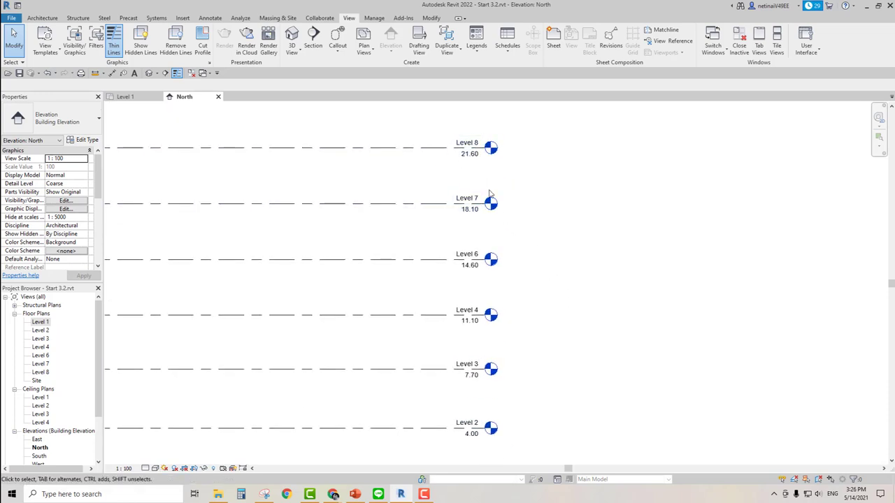
pyautogui.scroll(1, 489, 193)
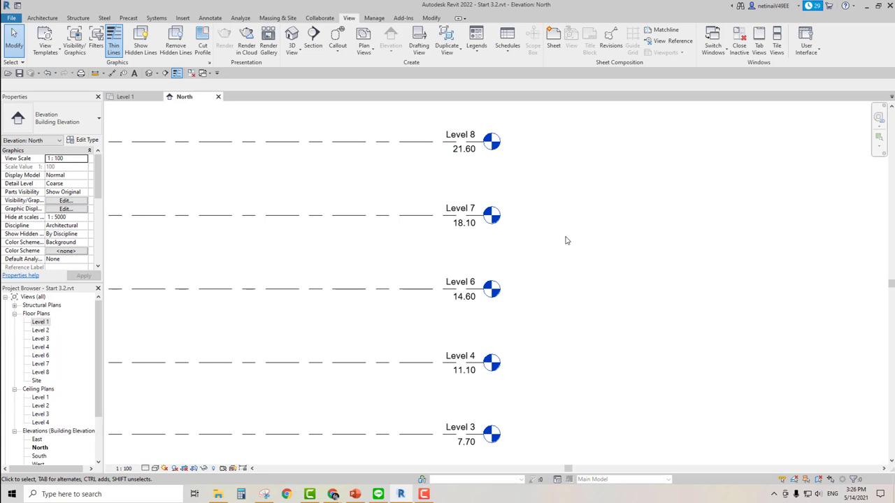
pyautogui.scroll(-1, 567, 240)
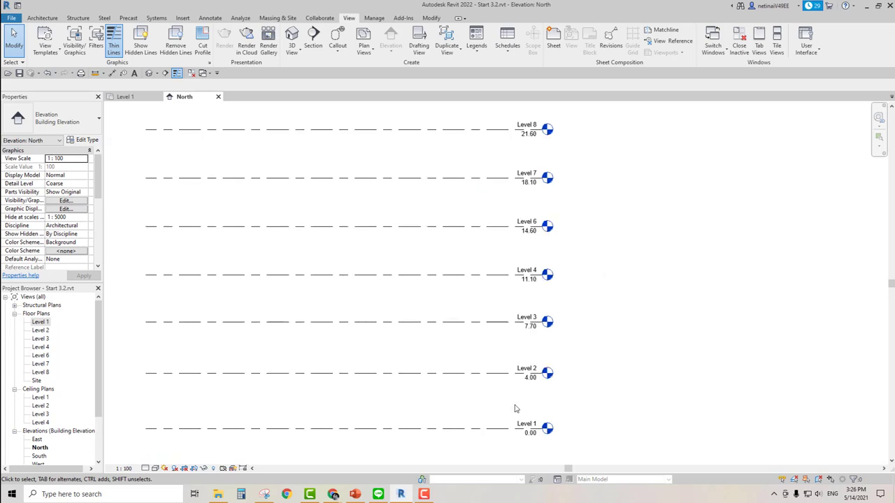
pyautogui.scroll(1, 523, 397)
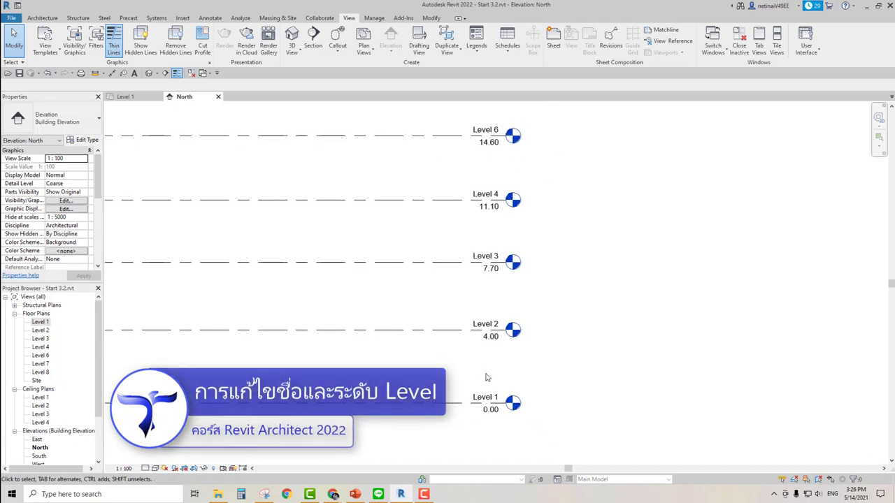
pyautogui.scroll(1, 488, 378)
pyautogui.scroll(2, 521, 346)
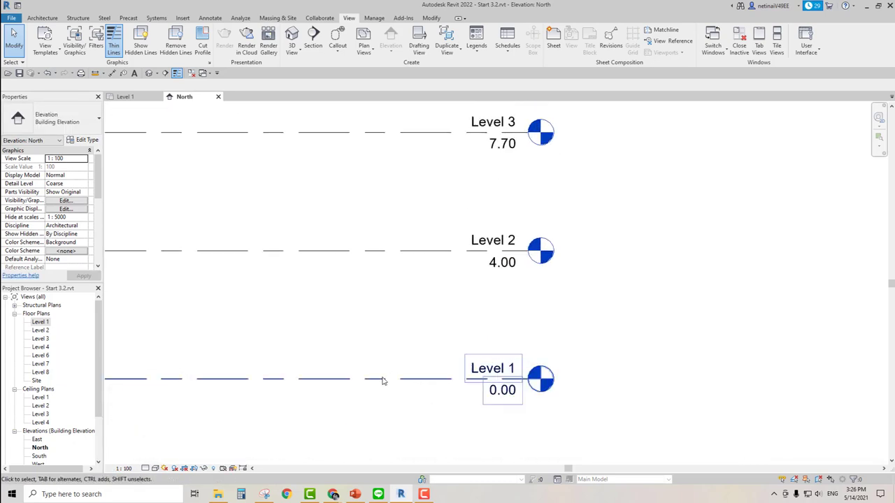
# Change Level 1's elevation to 0.50
pyautogui.click(383, 379)
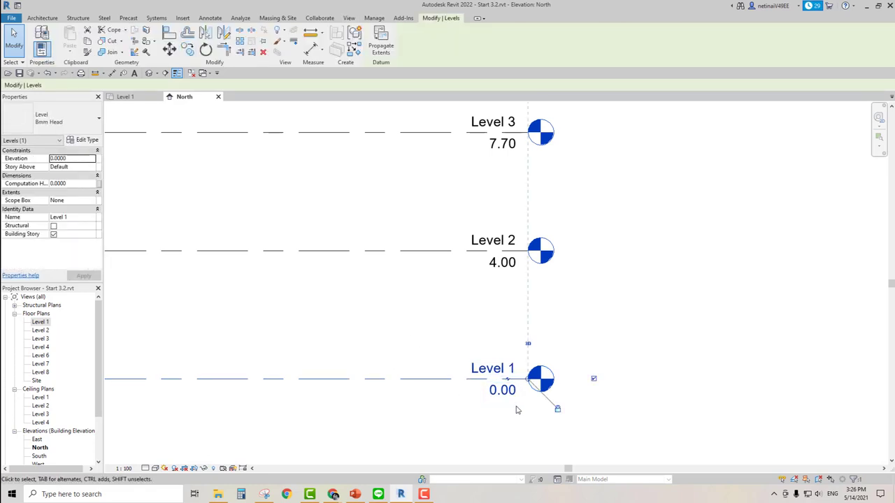
pyautogui.scroll(2, 517, 410)
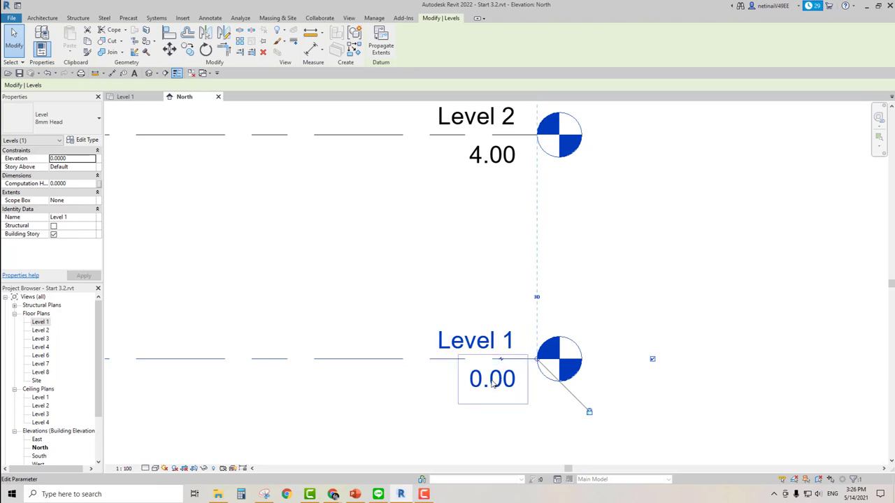
pyautogui.click(494, 383)
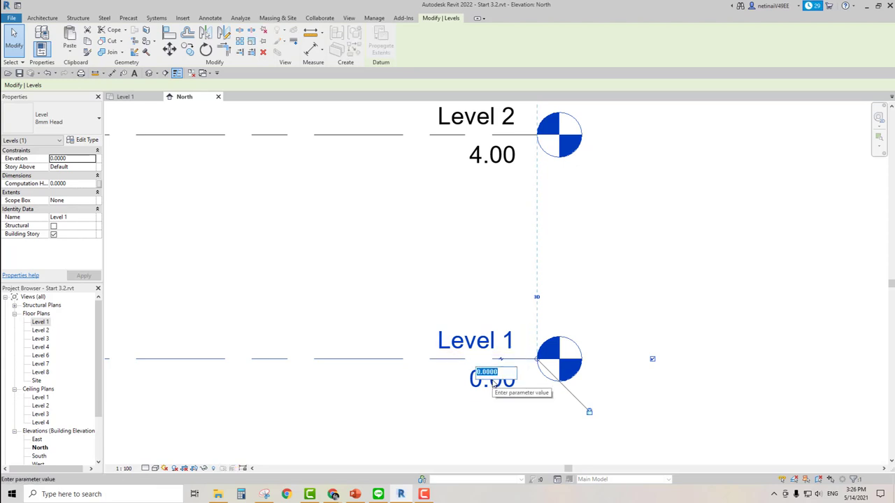
pyautogui.write('0.5')
pyautogui.press('Return')
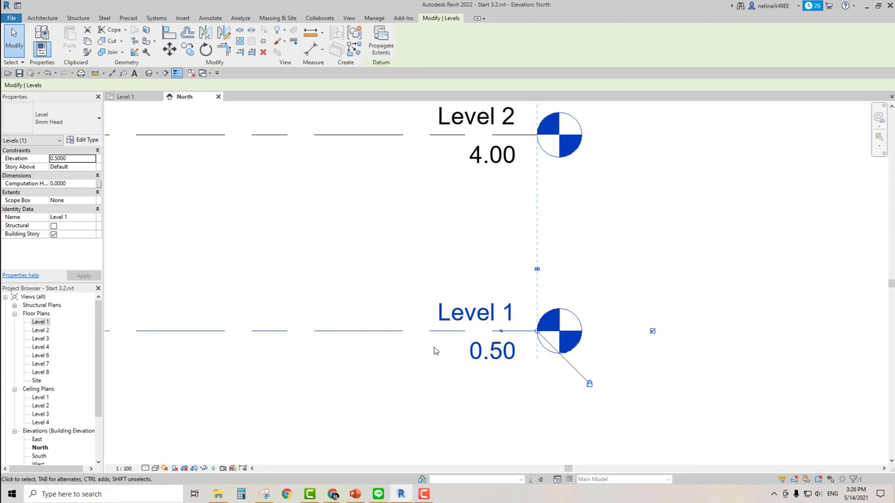
pyautogui.click(391, 240)
# Change Level 2's elevation to 3.50
pyautogui.scroll(-1, 392, 243)
pyautogui.scroll(-1, 395, 252)
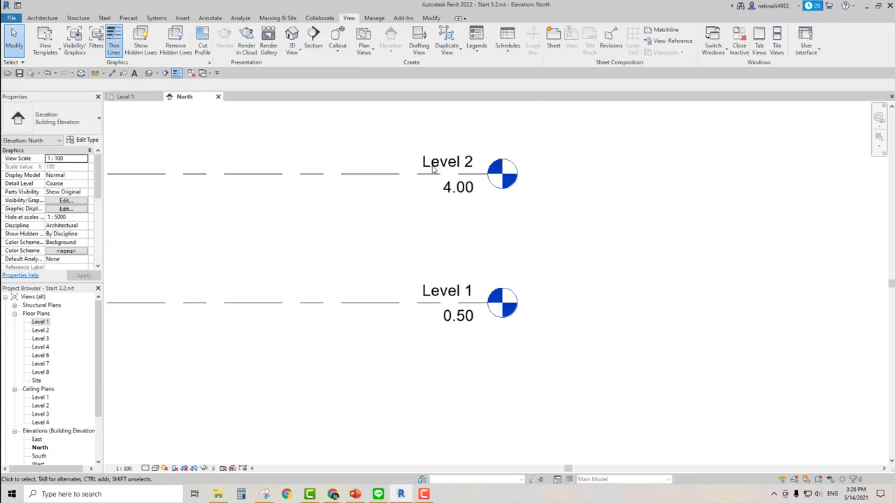
pyautogui.scroll(-1, 428, 210)
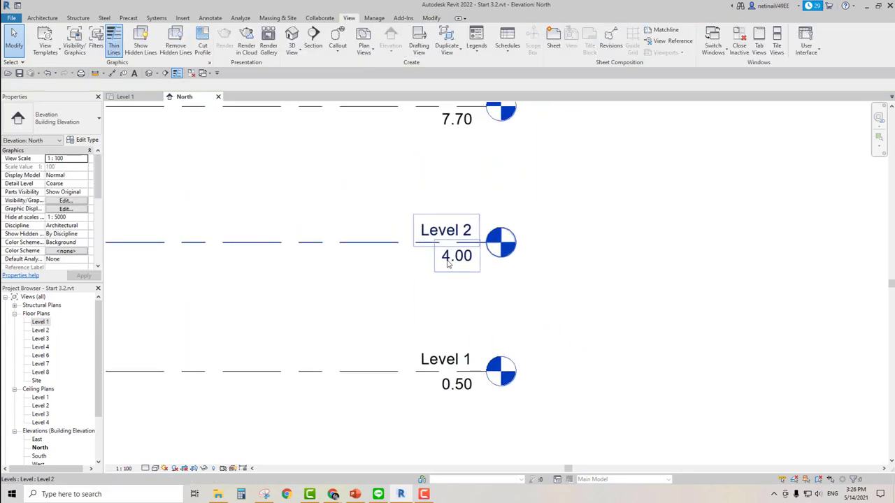
pyautogui.scroll(1, 427, 287)
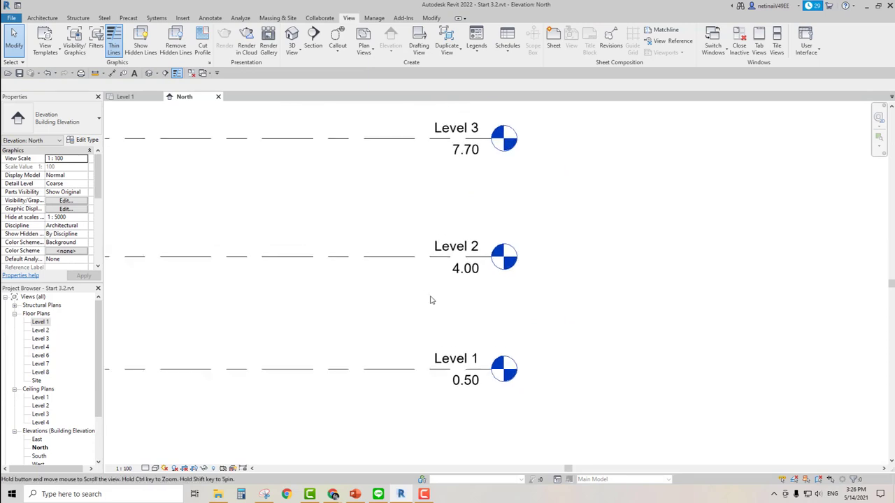
pyautogui.scroll(1, 447, 294)
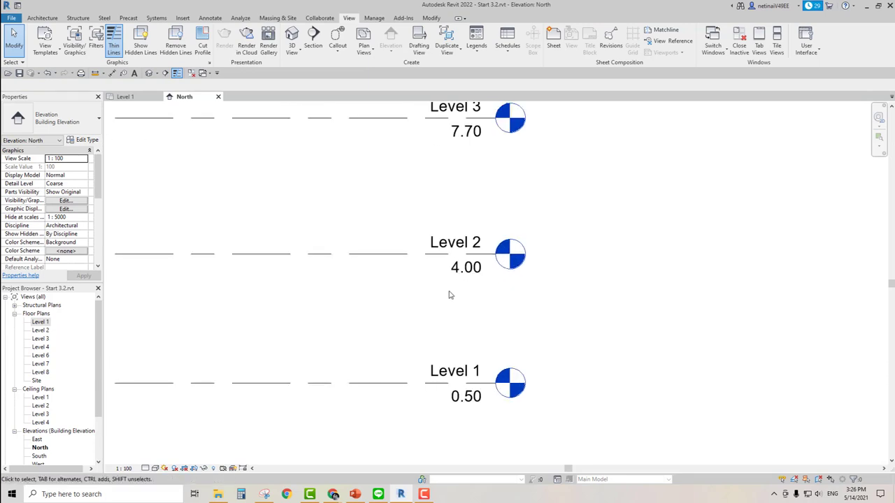
pyautogui.click(382, 260)
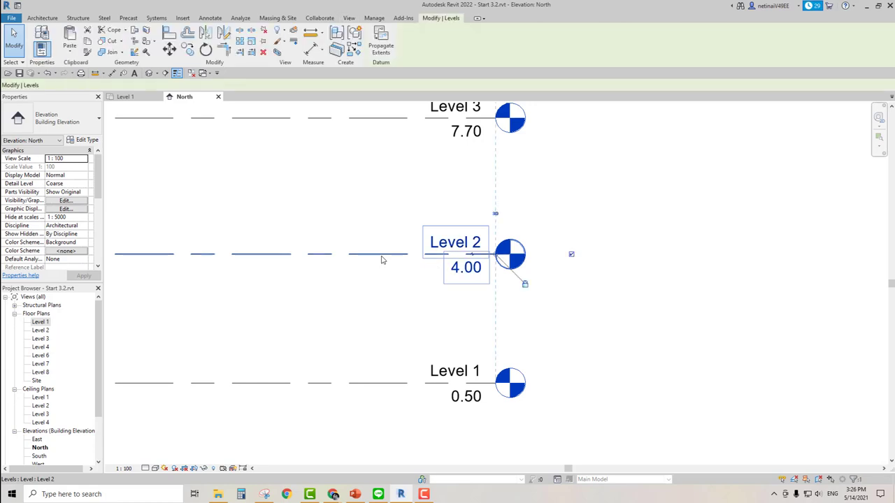
pyautogui.click(466, 272)
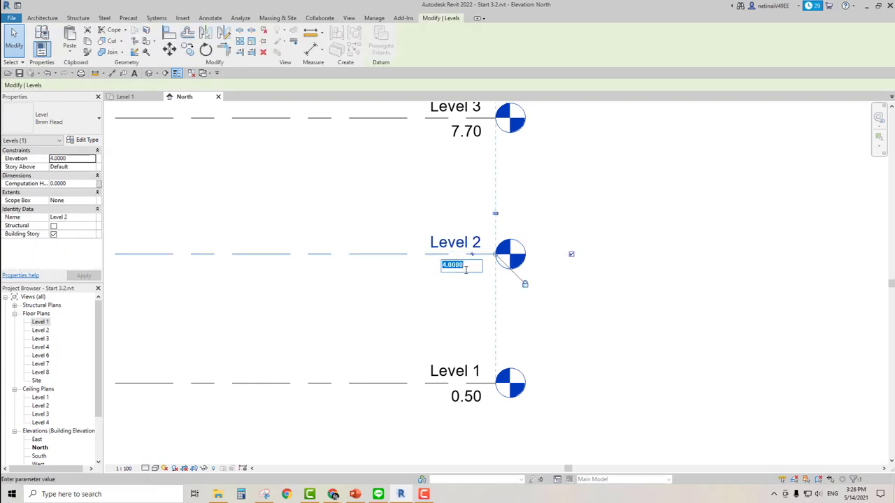
pyautogui.write('3.5')
pyautogui.press('Return')
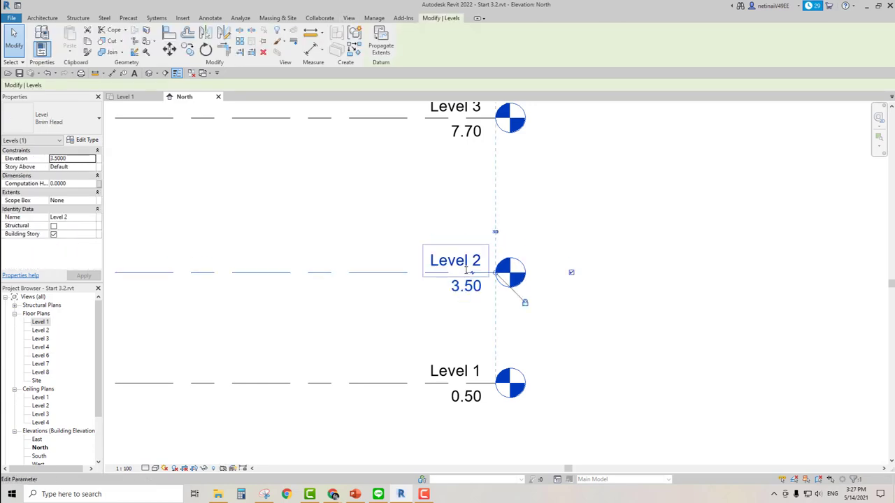
pyautogui.press('Escape')
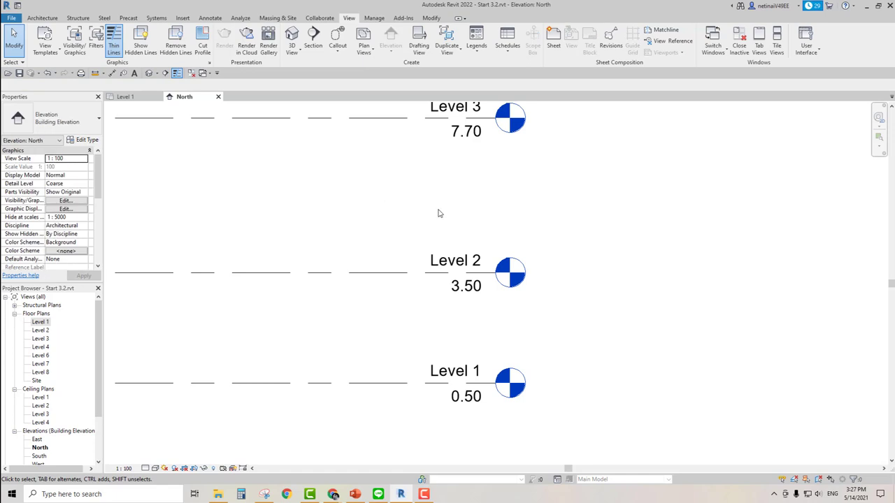
pyautogui.scroll(-2, 439, 214)
pyautogui.moveTo(426, 209); pyautogui.dragTo(441, 226, button='middle')
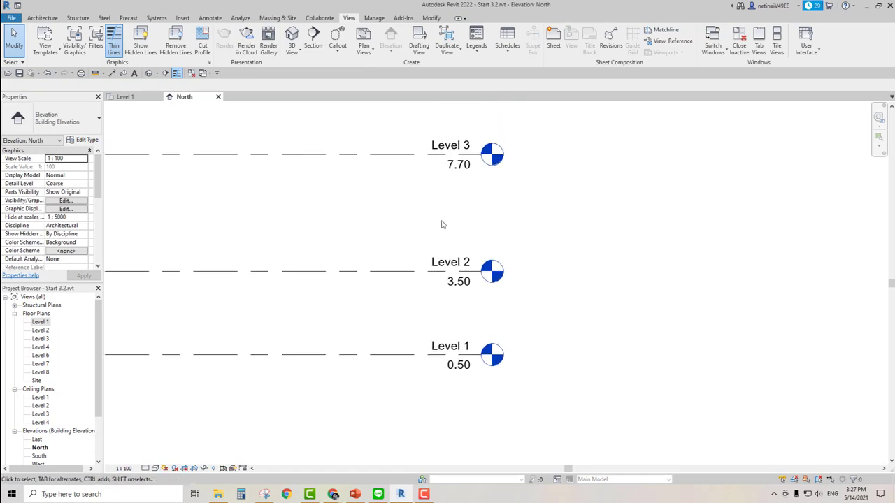
pyautogui.scroll(-2, 447, 302)
pyautogui.scroll(1, 455, 307)
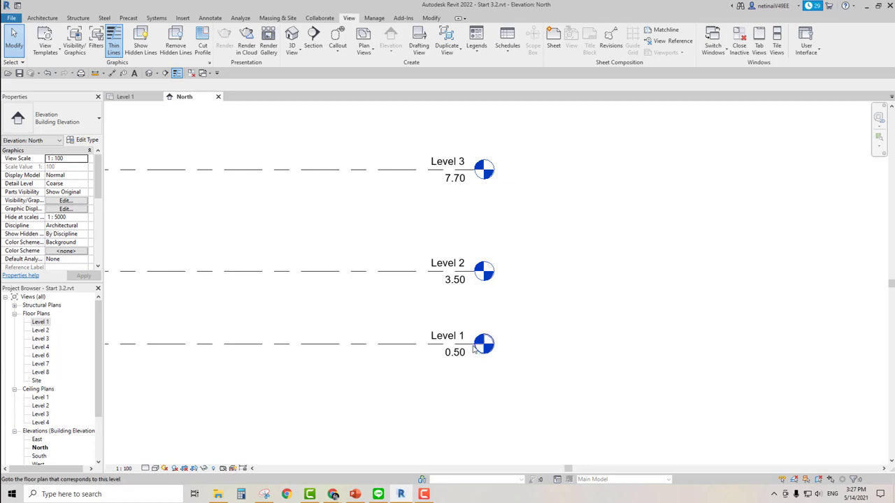
pyautogui.scroll(2, 473, 350)
pyautogui.scroll(2, 463, 325)
pyautogui.scroll(1, 458, 286)
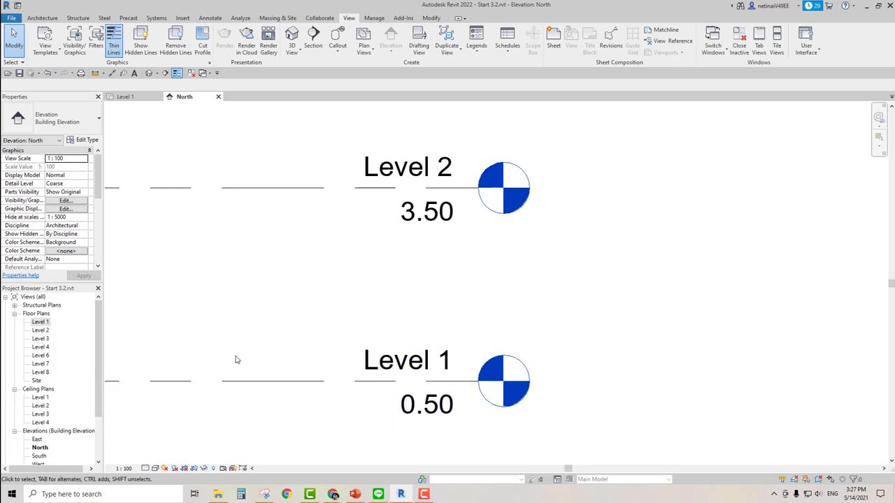
# Rename Level 1 to 'ระดับพื้นชั้น 1' and accept renaming its matching views
pyautogui.click(245, 382)
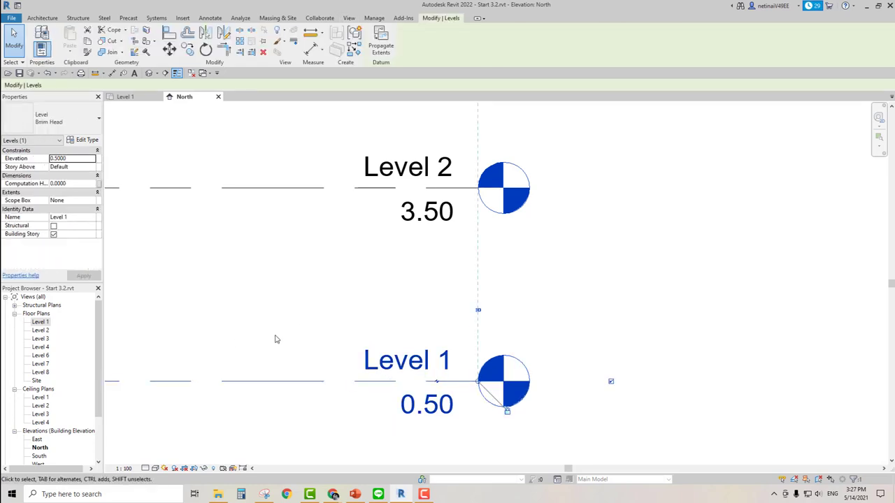
pyautogui.click(407, 358)
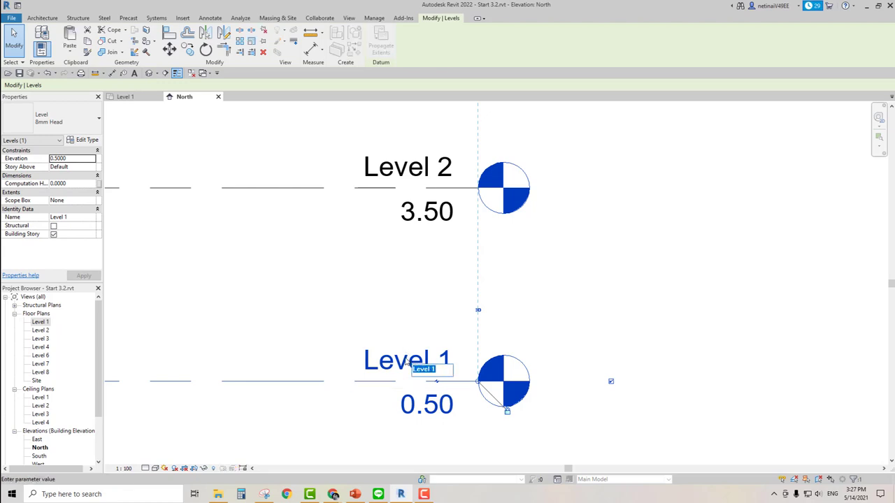
pyautogui.write('G')
pyautogui.write('ที่ 1')
pyautogui.press('Return')
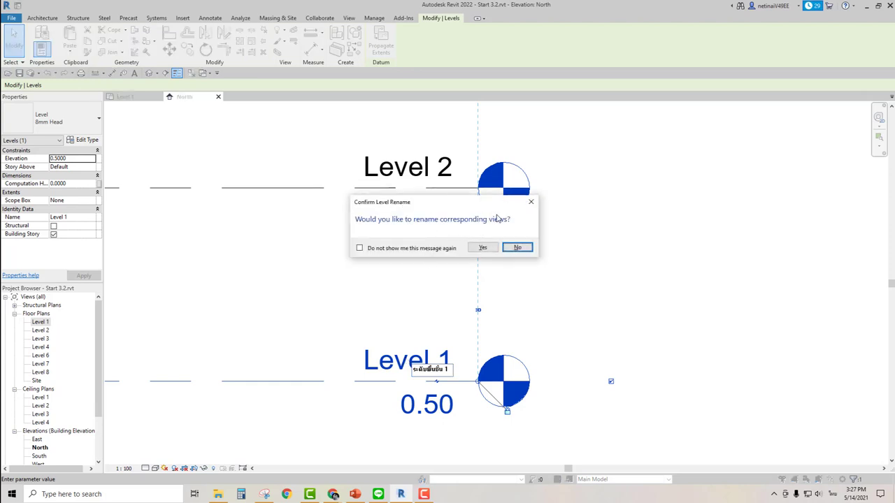
pyautogui.moveTo(480, 204); pyautogui.dragTo(349, 232)
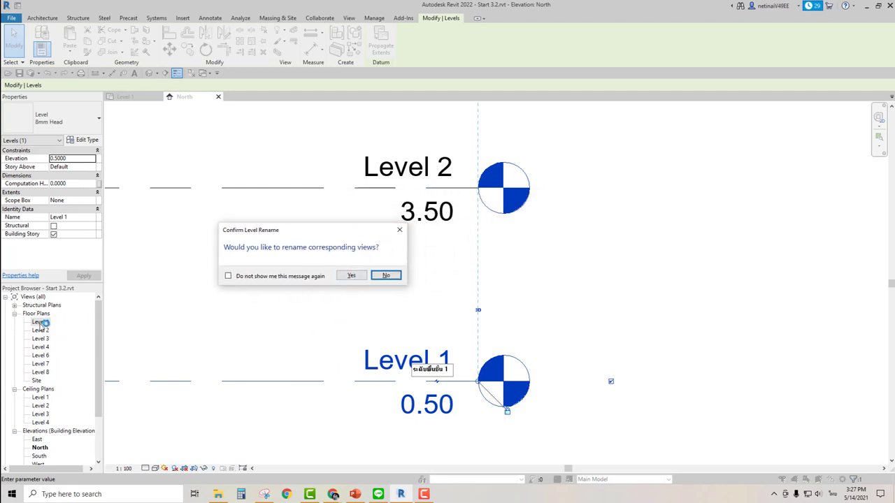
pyautogui.press('ctrl')
pyautogui.click(353, 276)
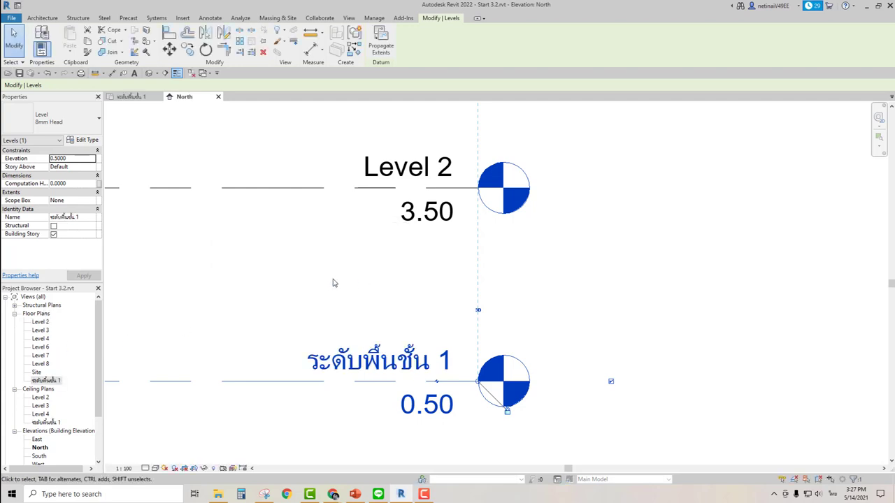
# Check the renamed floor plan in the views list and the renamed level
pyautogui.click(46, 380)
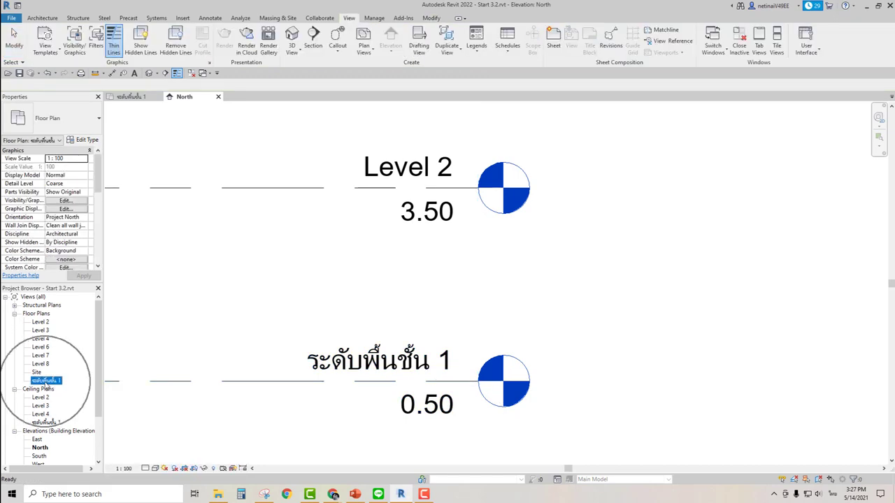
pyautogui.click(420, 381)
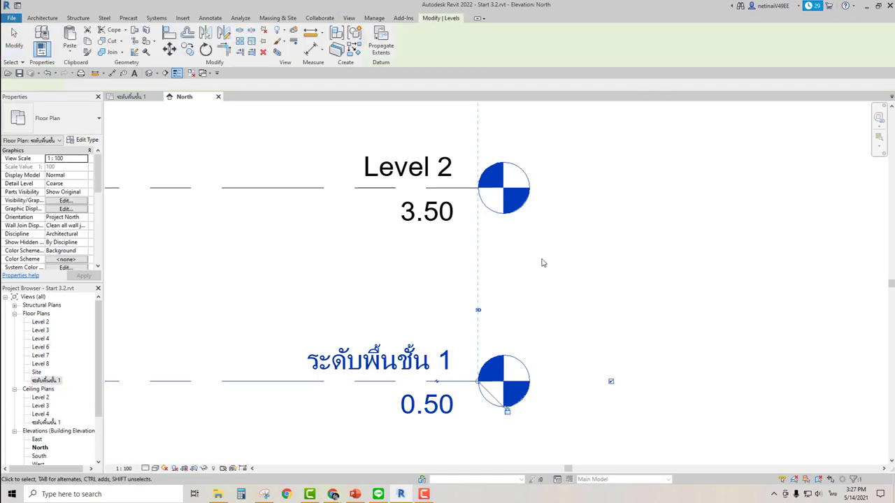
pyautogui.scroll(-1, 539, 266)
pyautogui.click(584, 267)
pyautogui.scroll(-1, 580, 268)
pyautogui.scroll(-1, 495, 226)
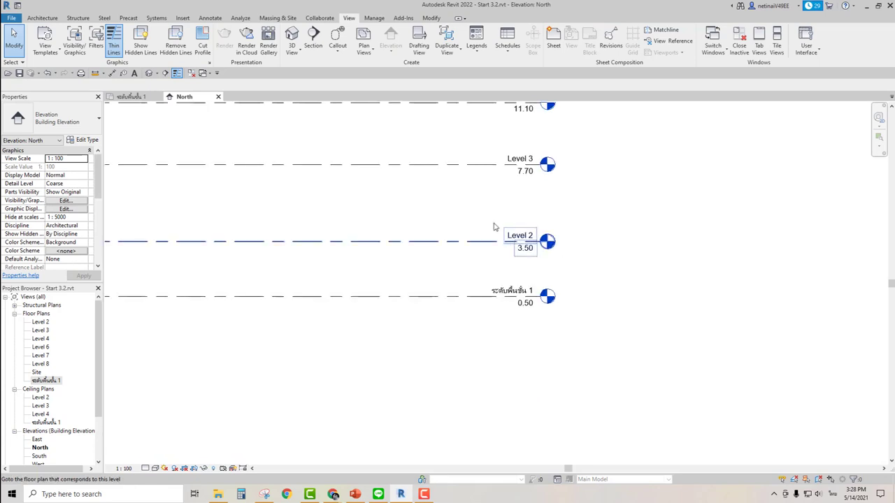
pyautogui.moveTo(495, 226); pyautogui.dragTo(471, 324, button='middle')
pyautogui.scroll(-1, 468, 228)
pyautogui.scroll(-1, 424, 167)
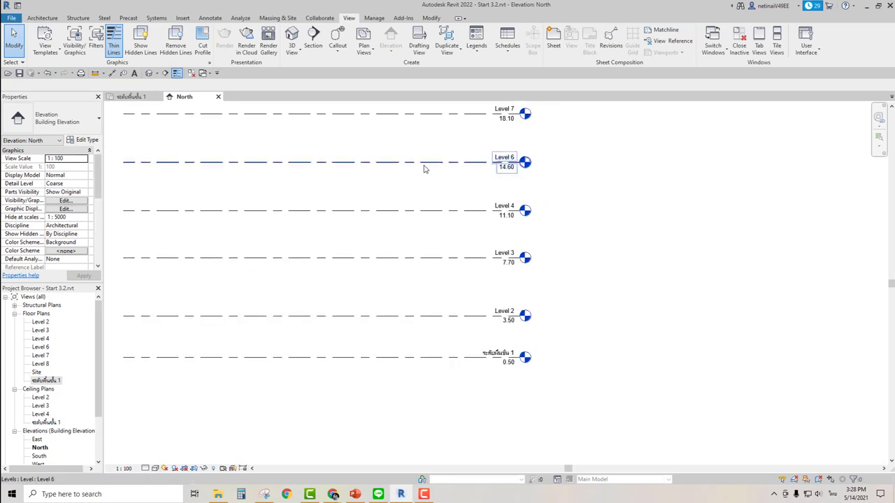
pyautogui.scroll(-1, 466, 242)
pyautogui.scroll(-1, 458, 224)
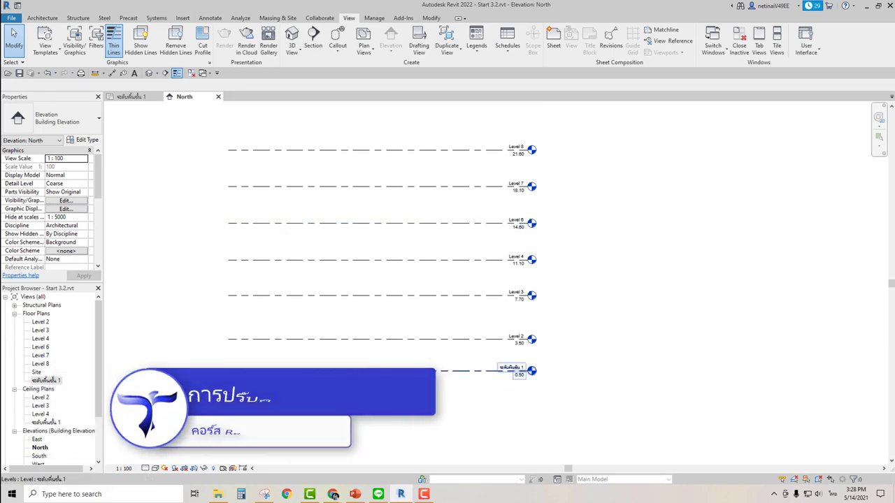
pyautogui.moveTo(376, 375); pyautogui.dragTo(362, 395, button='middle')
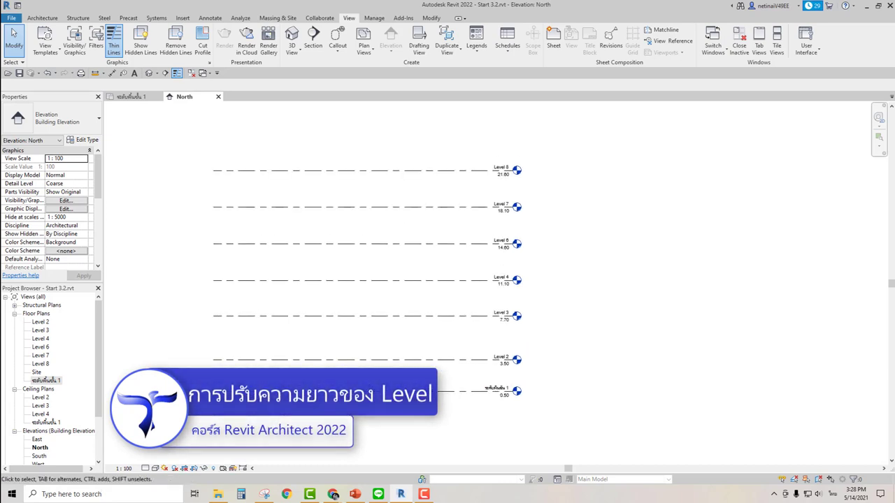
# Try dragging Level 6's left end inward, which shifts the shared level ends, then restore them
pyautogui.click(329, 244)
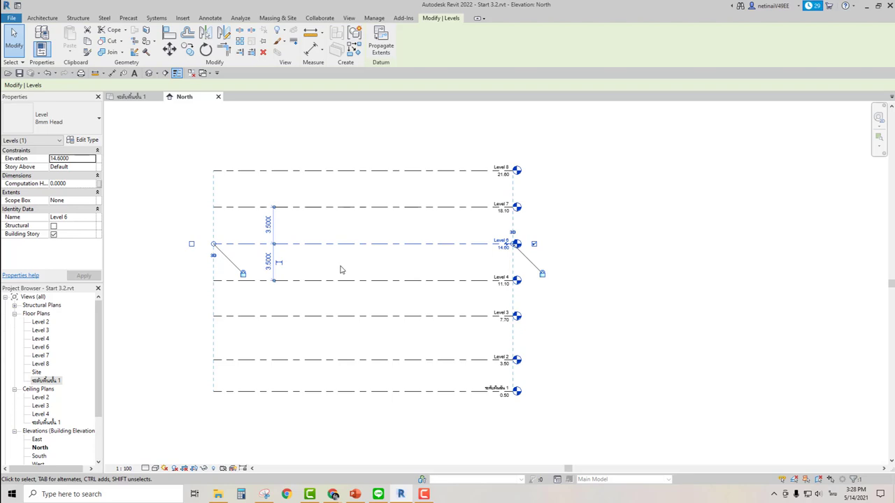
pyautogui.scroll(1, 214, 255)
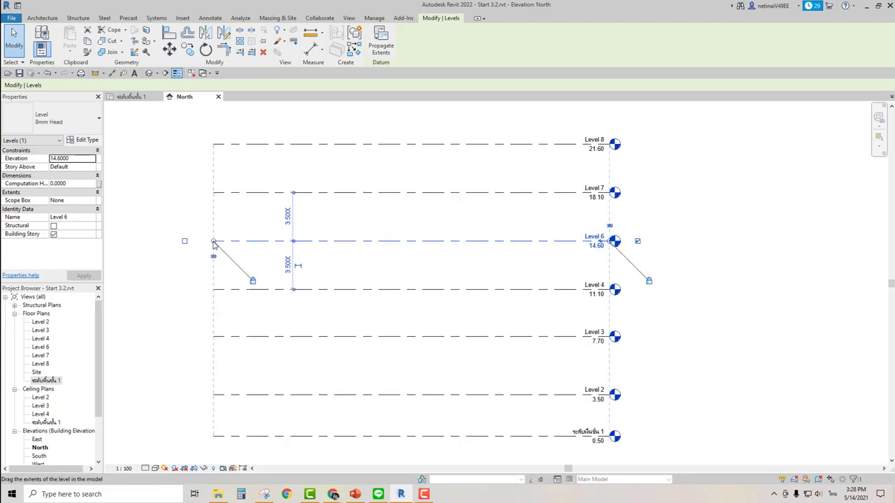
pyautogui.moveTo(270, 245); pyautogui.dragTo(384, 243)
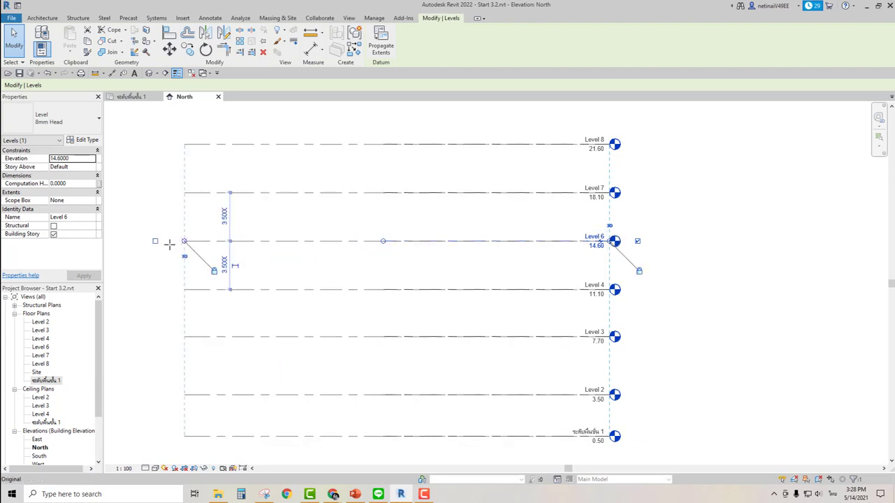
pyautogui.moveTo(185, 247); pyautogui.dragTo(169, 242)
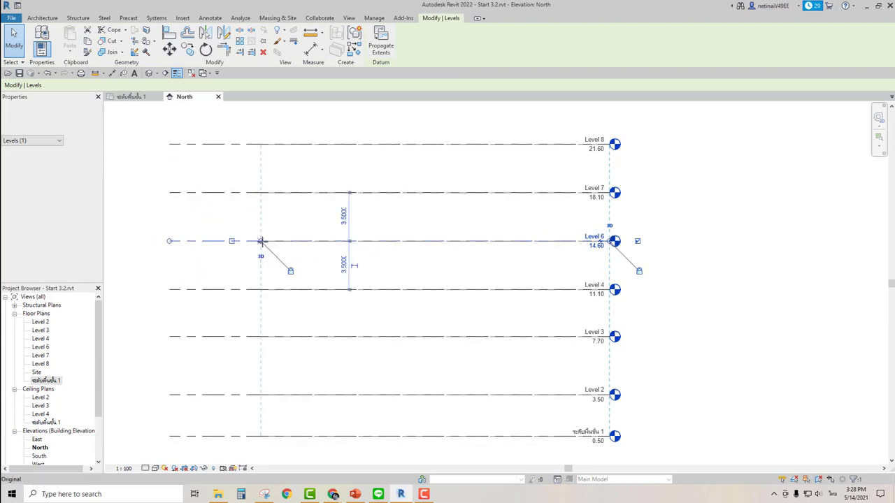
pyautogui.moveTo(262, 244); pyautogui.dragTo(266, 244)
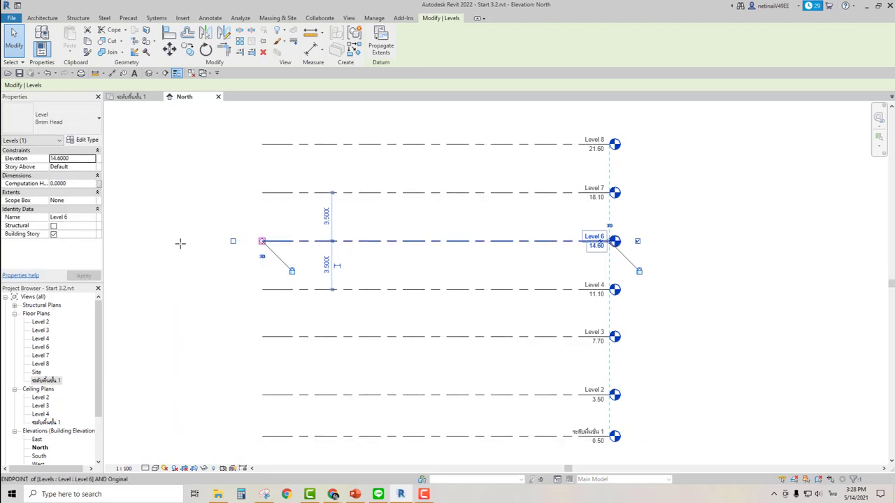
pyautogui.moveTo(210, 246); pyautogui.dragTo(180, 242)
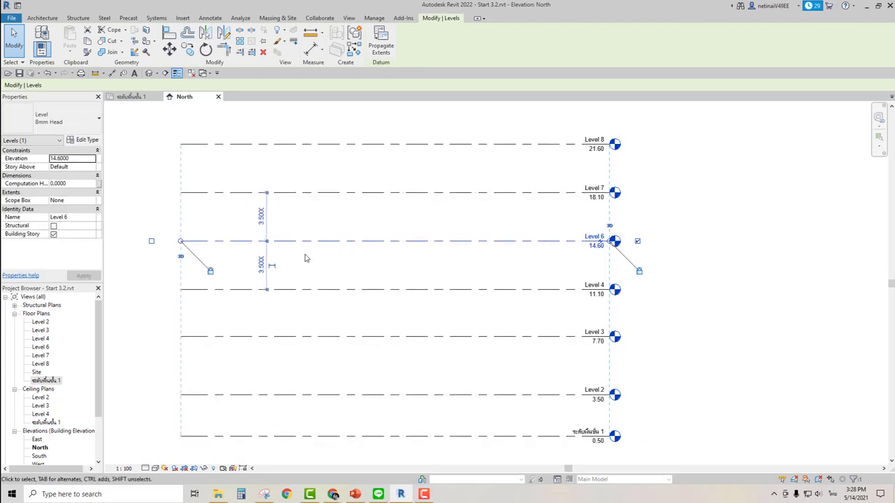
pyautogui.scroll(2, 616, 244)
pyautogui.scroll(3, 545, 253)
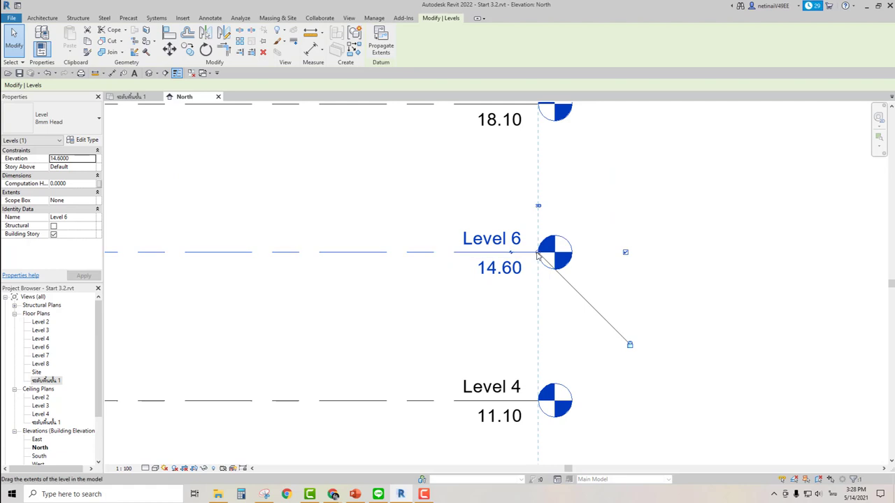
pyautogui.moveTo(538, 254)
pyautogui.mouseDown()
pyautogui.moveTo(334, 253)
pyautogui.moveTo(669, 257)
pyautogui.mouseUp()
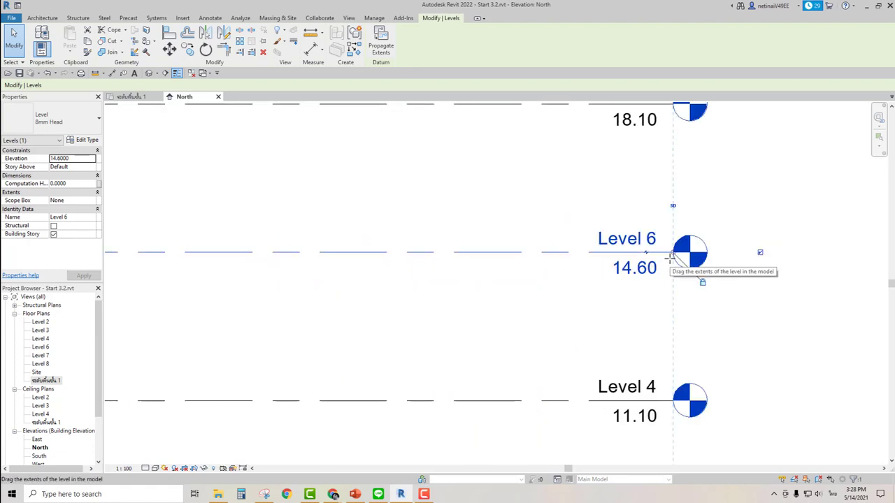
pyautogui.scroll(-3, 570, 266)
pyautogui.scroll(-2, 570, 266)
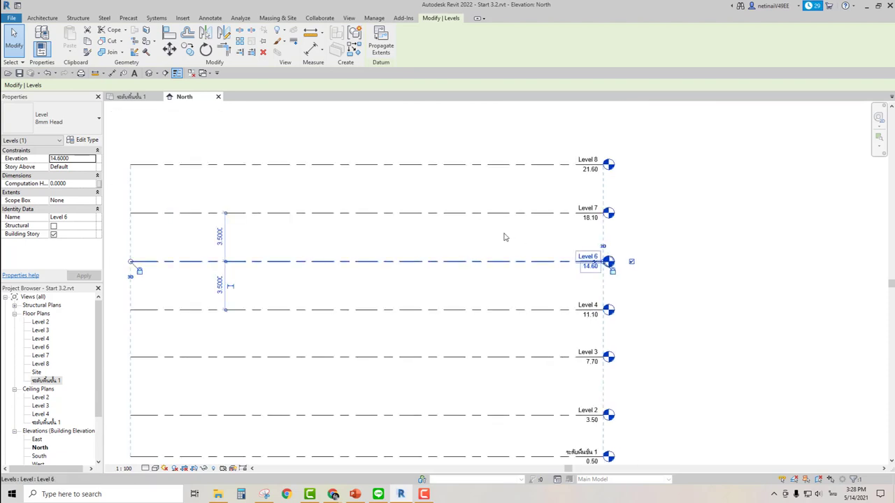
pyautogui.click(460, 142)
pyautogui.scroll(-1, 469, 151)
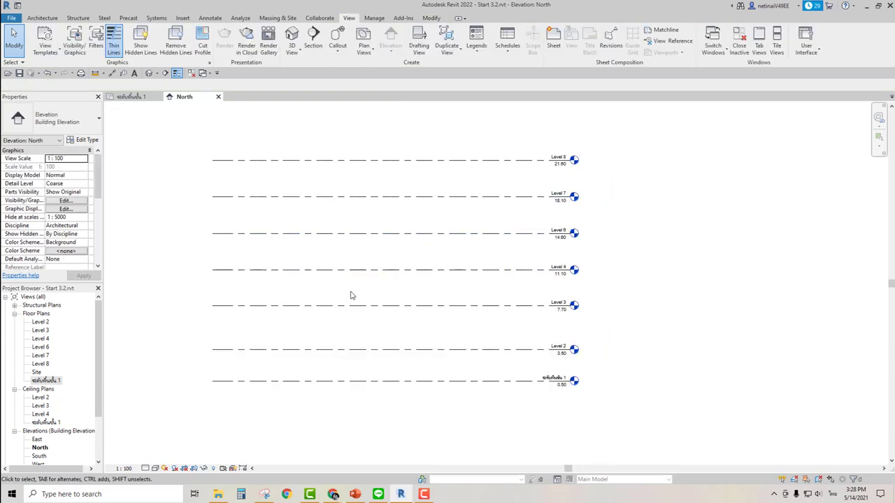
# Drag only Level 6's left end rightward so it starts inside the other levels
pyautogui.click(245, 240)
pyautogui.scroll(1, 248, 252)
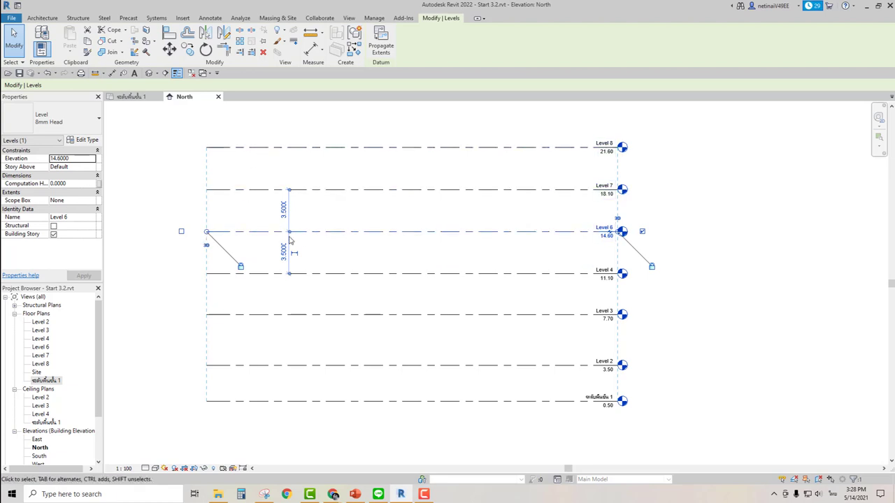
pyautogui.scroll(1, 233, 228)
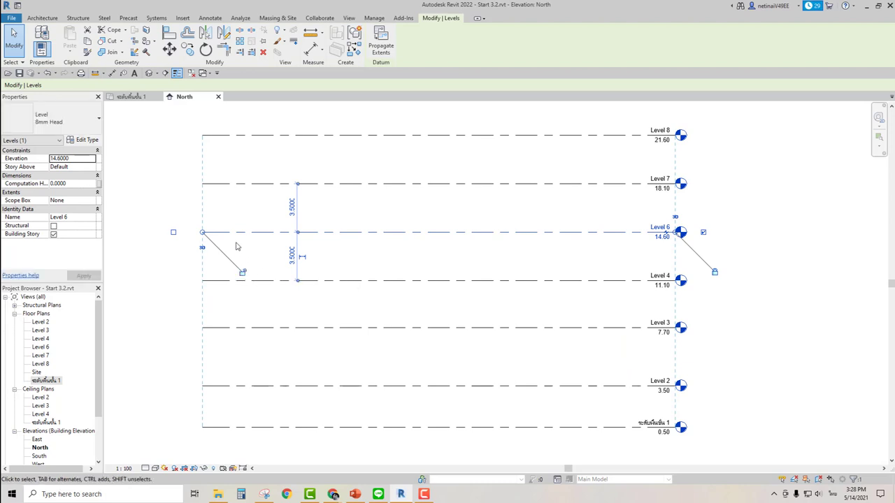
pyautogui.moveTo(207, 235); pyautogui.dragTo(274, 233)
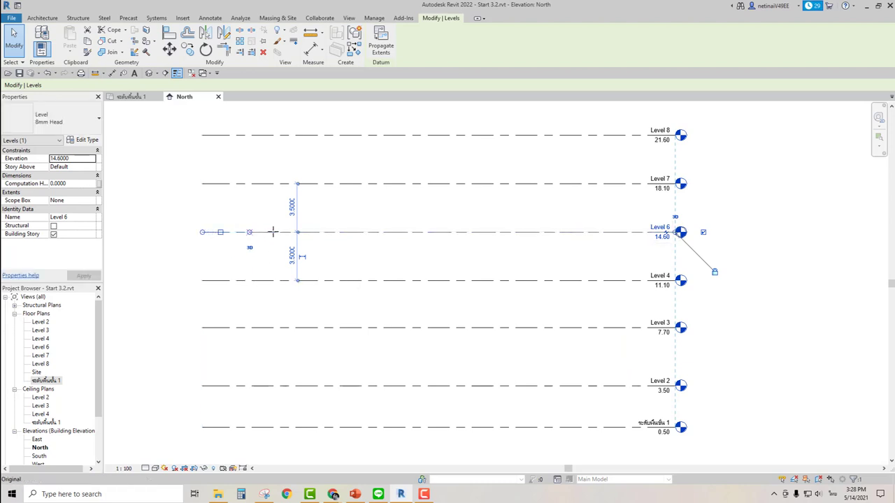
pyautogui.click(410, 210)
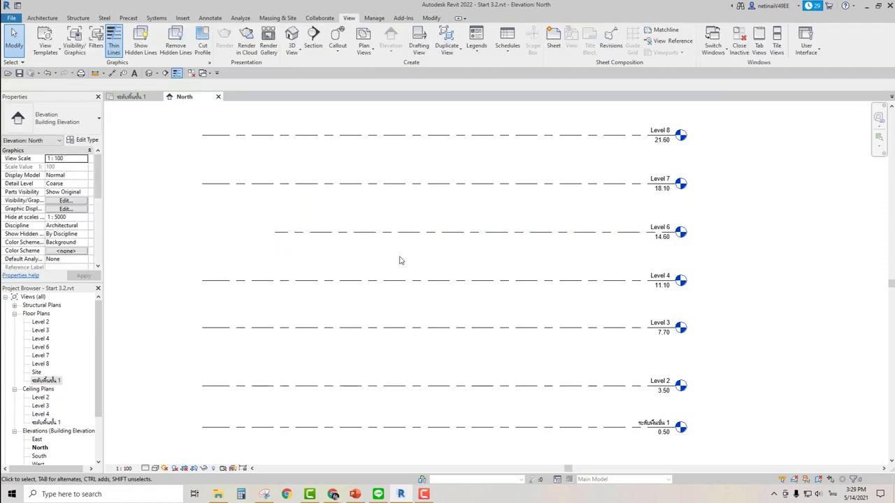
pyautogui.moveTo(401, 205); pyautogui.dragTo(404, 243, button='middle')
# Pull Level 7's and Level 8's left ends in to match Level 6
pyautogui.click(391, 222)
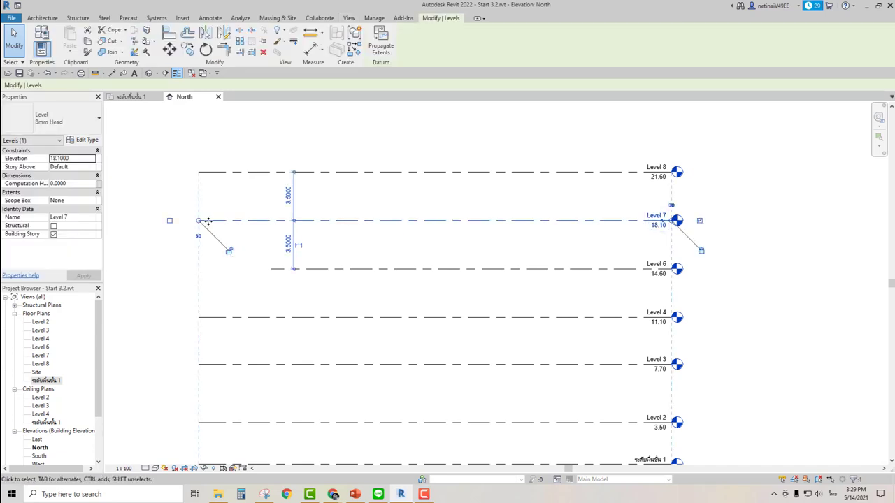
pyautogui.moveTo(208, 221); pyautogui.dragTo(271, 221)
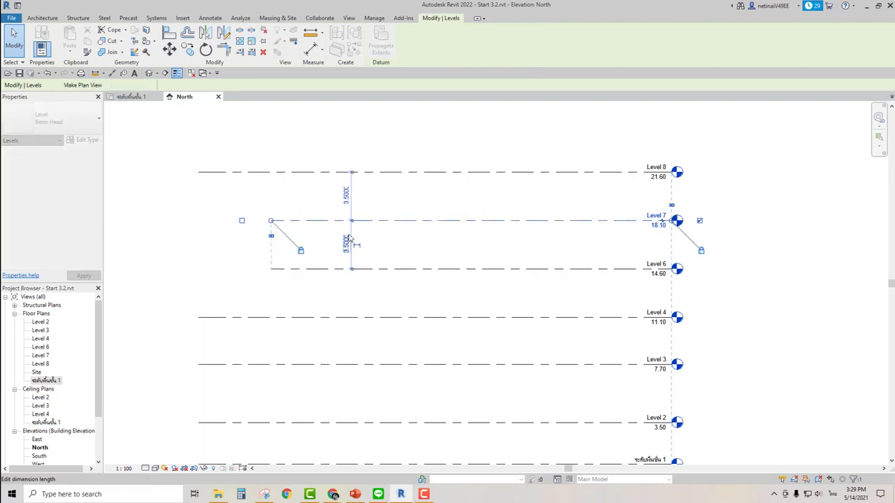
pyautogui.click(420, 212)
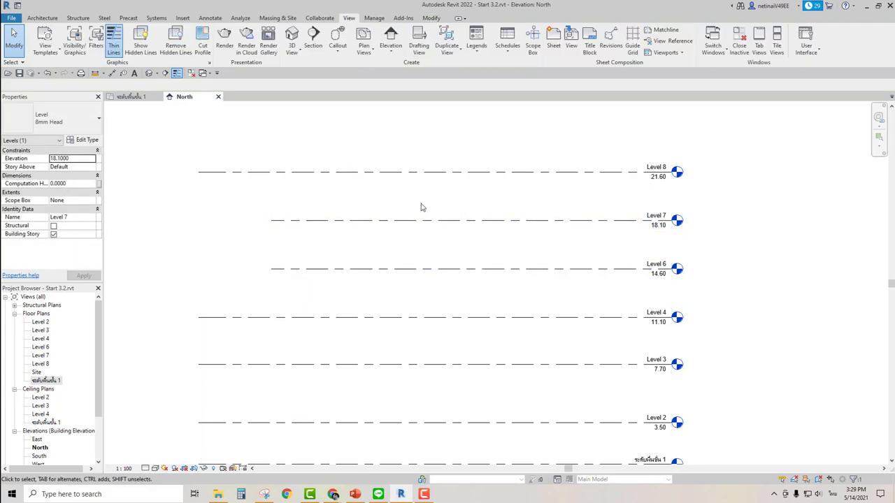
pyautogui.click(378, 173)
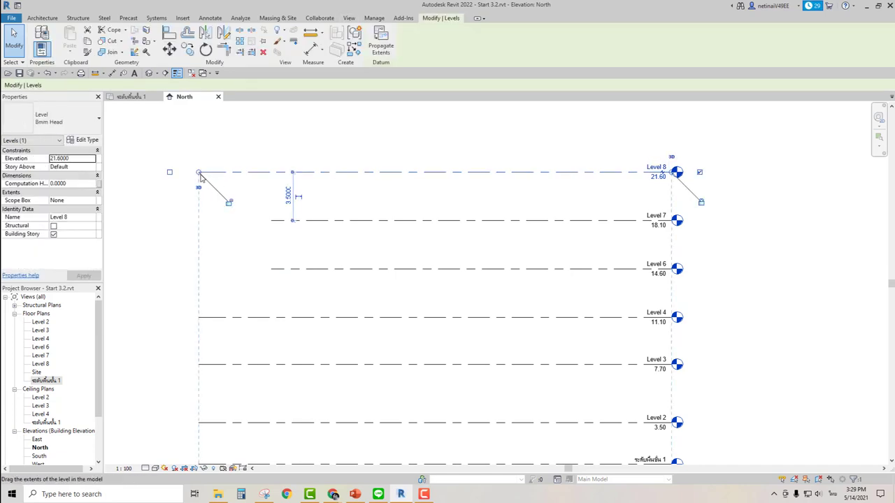
pyautogui.moveTo(199, 173); pyautogui.dragTo(271, 172)
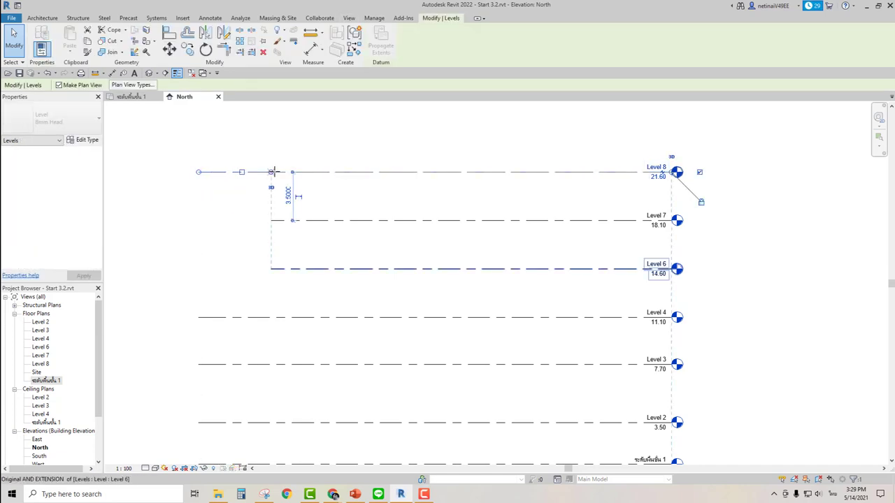
pyautogui.click(321, 141)
# Drag Level 7's left grip back out so the upper levels match the rest
pyautogui.scroll(-1, 371, 224)
pyautogui.scroll(-2, 420, 241)
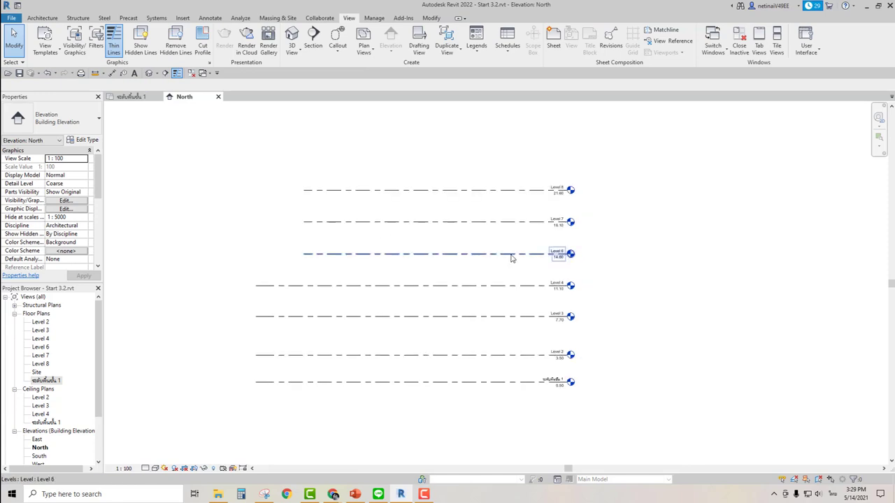
pyautogui.scroll(1, 312, 225)
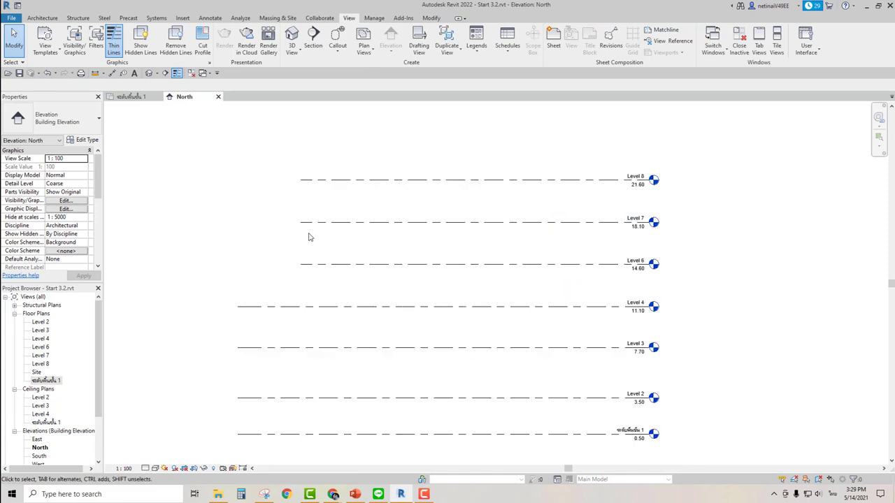
pyautogui.click(302, 222)
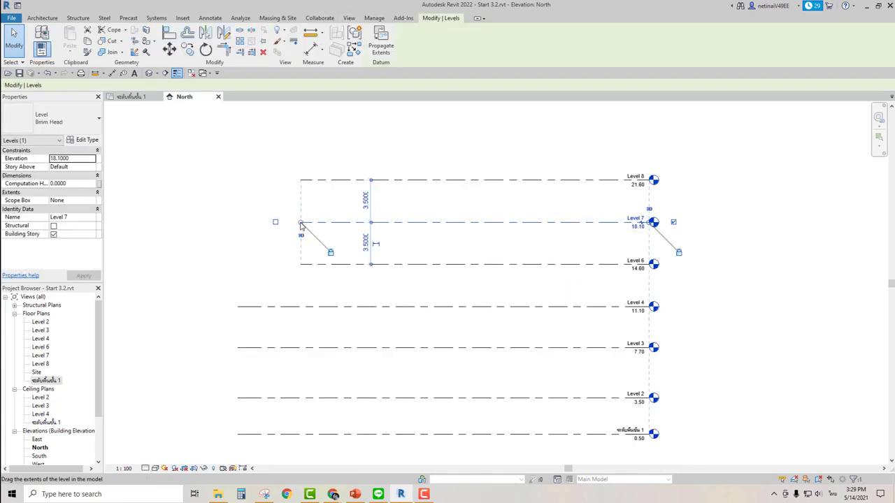
pyautogui.moveTo(300, 222); pyautogui.dragTo(238, 223)
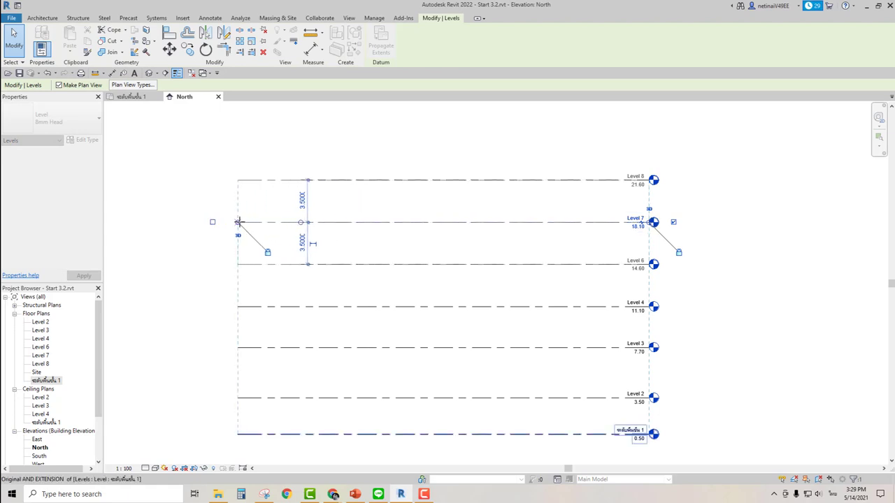
pyautogui.click(180, 186)
pyautogui.scroll(-2, 196, 204)
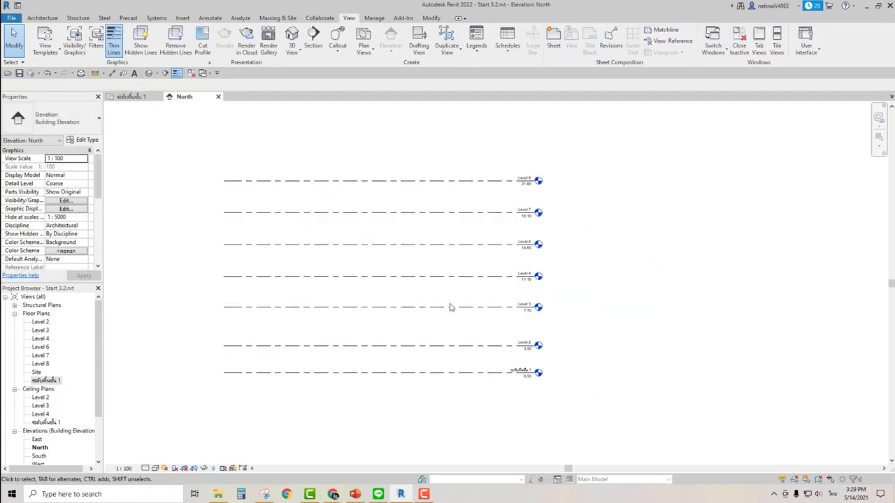
pyautogui.scroll(1, 538, 356)
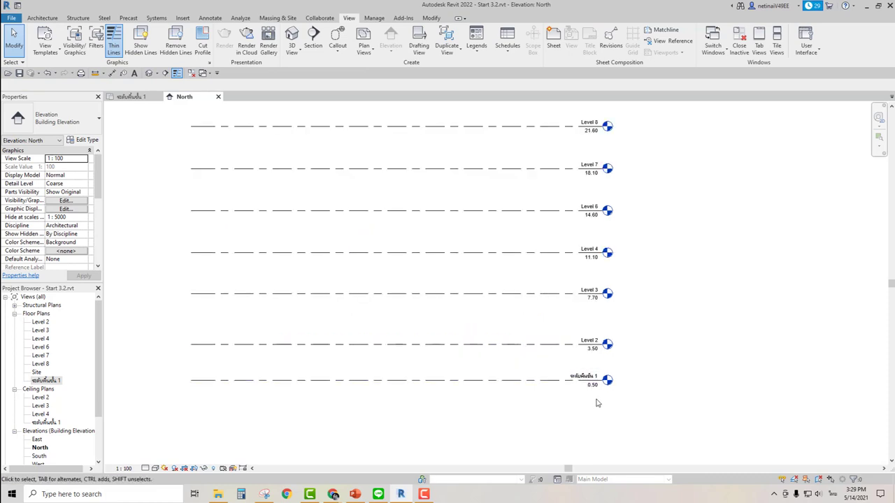
# Change Level 2's elevation to 0.8 so it sits just above ระดับพื้นชั้น 1
pyautogui.scroll(1, 607, 398)
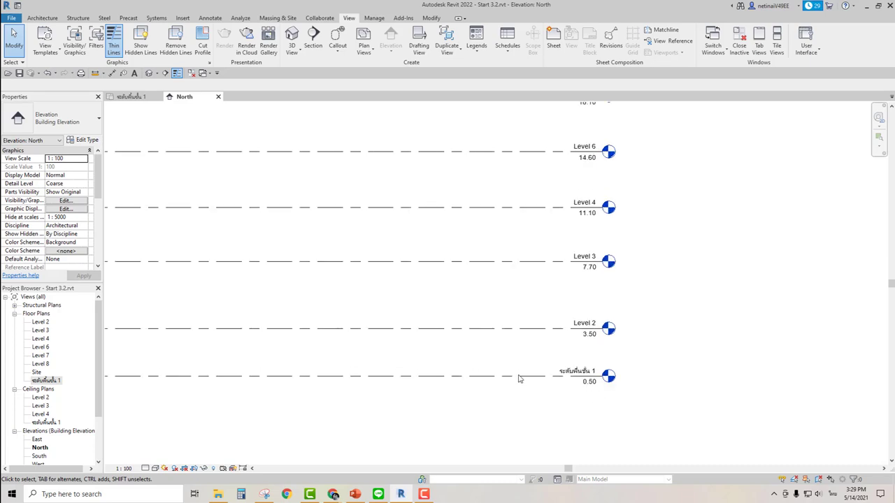
pyautogui.scroll(1, 625, 361)
pyautogui.scroll(1, 611, 362)
pyautogui.scroll(1, 616, 369)
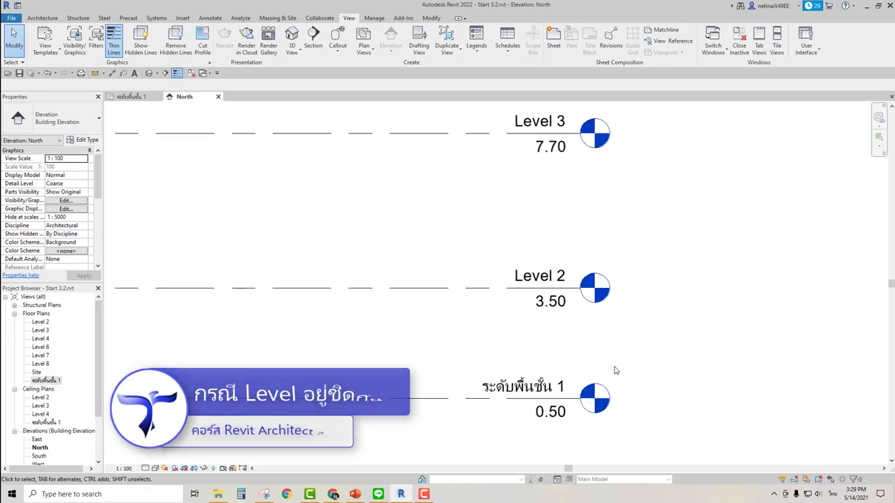
pyautogui.moveTo(616, 370); pyautogui.dragTo(481, 333, button='middle')
pyautogui.scroll(1, 482, 333)
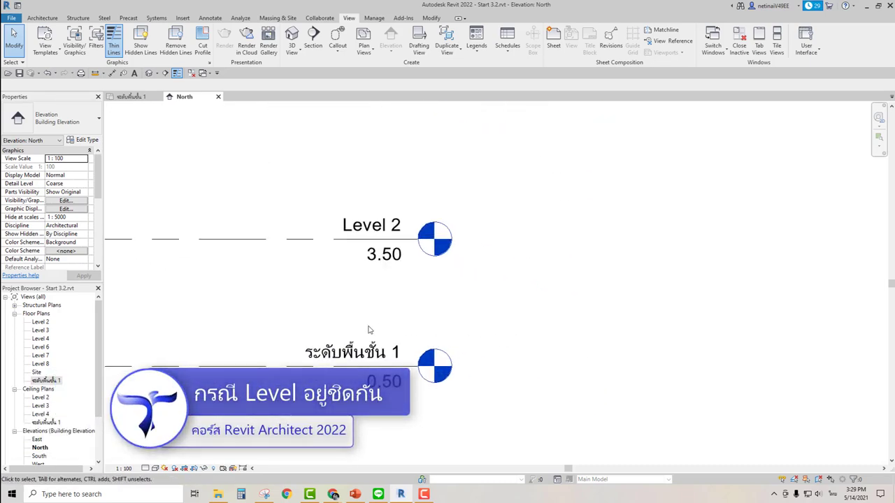
pyautogui.click(299, 239)
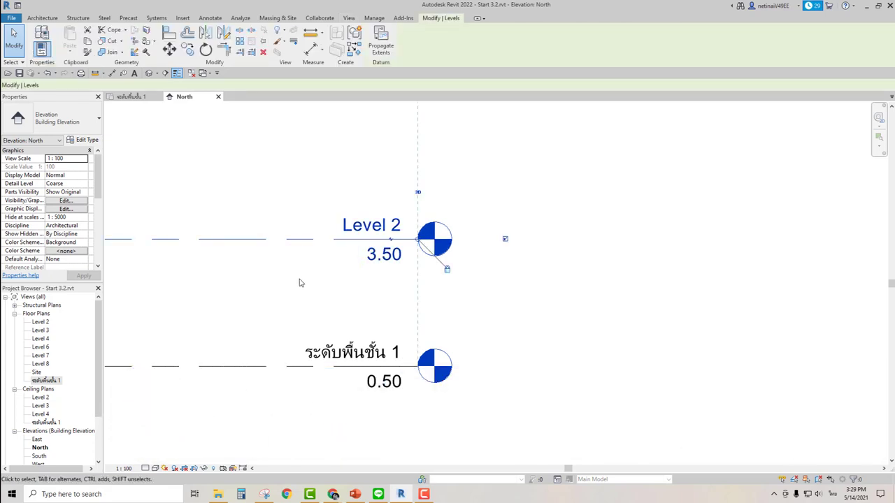
pyautogui.click(380, 255)
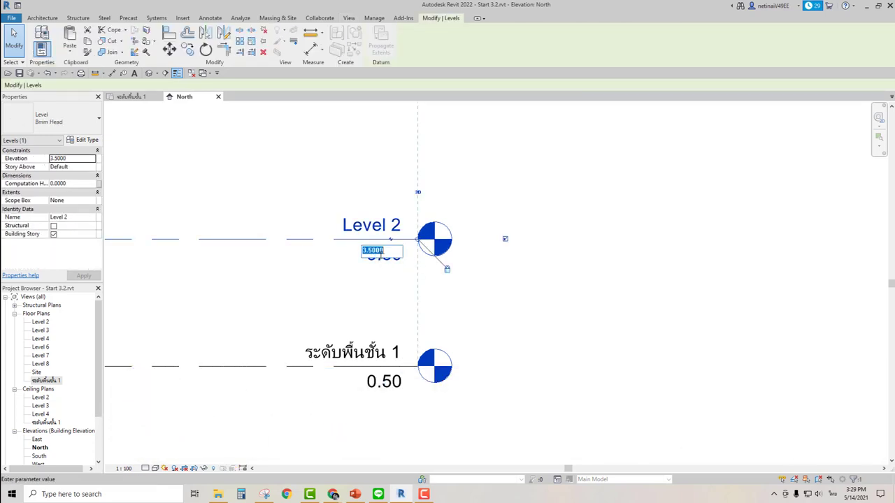
pyautogui.write('0.8')
pyautogui.press('Return')
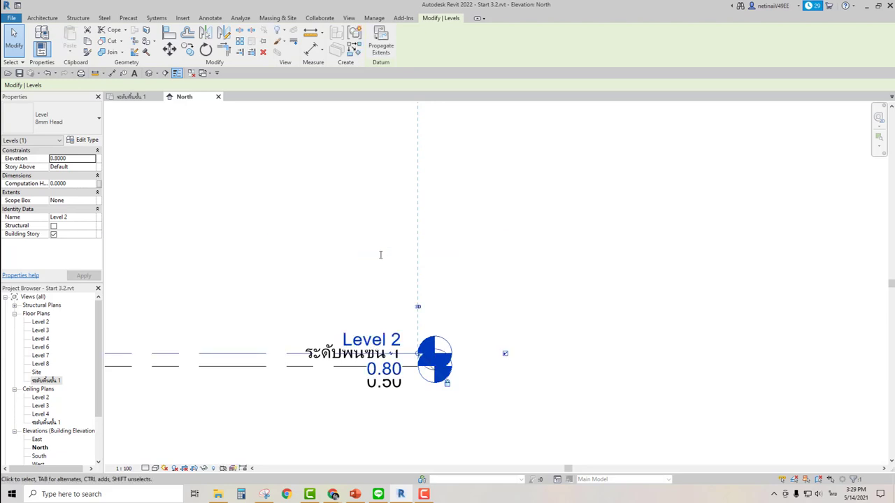
pyautogui.click(322, 199)
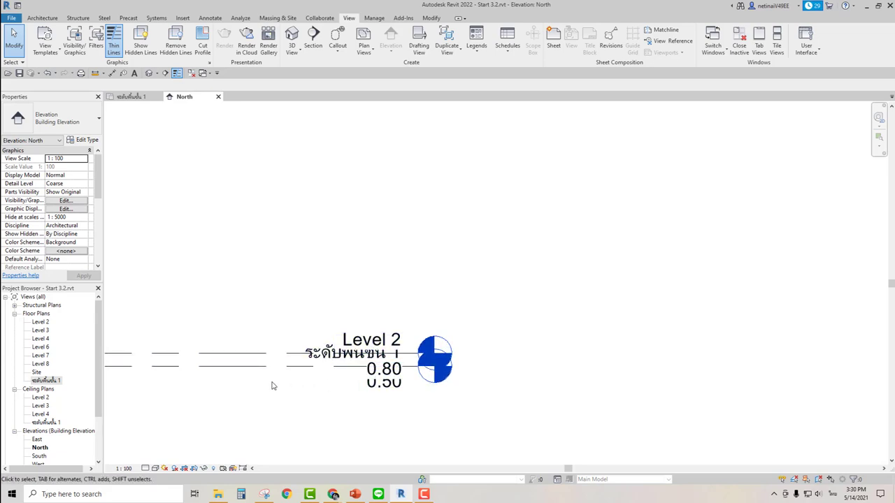
# Select ระดับพื้นชั้น 1 and then Level 3 to check their head positions
pyautogui.click(221, 376)
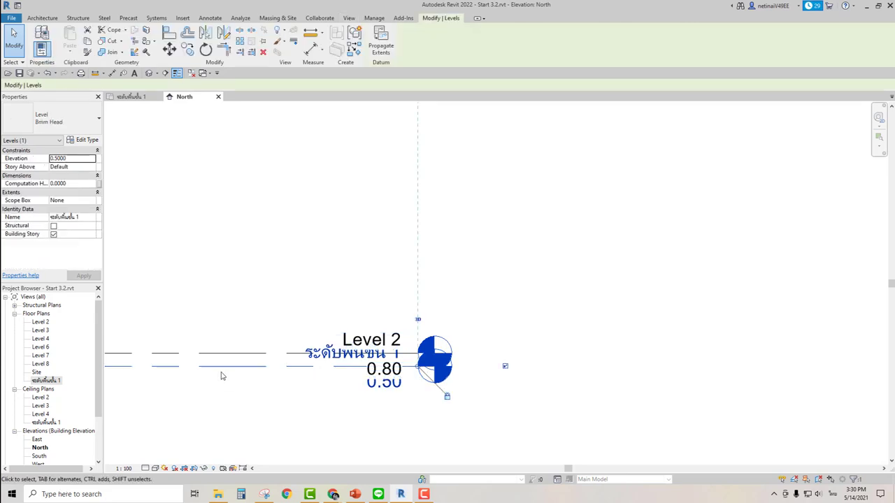
pyautogui.scroll(2, 362, 394)
pyautogui.scroll(2, 361, 389)
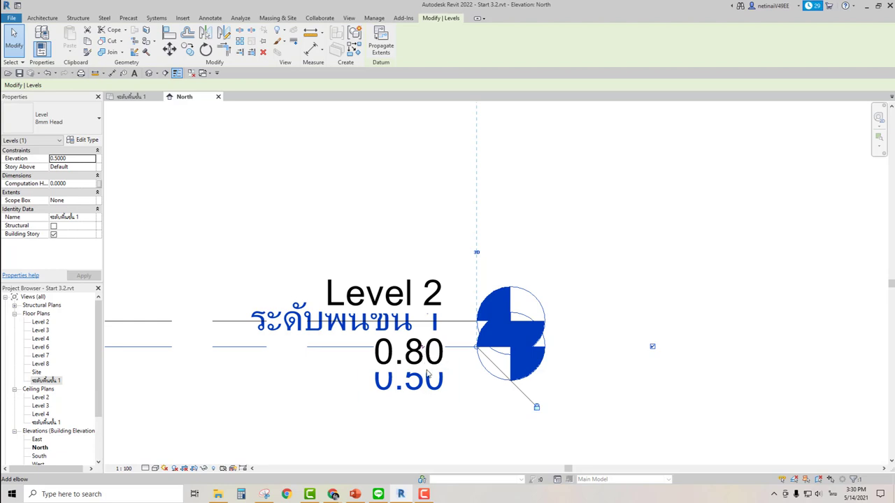
pyautogui.scroll(-3, 423, 353)
pyautogui.press('Escape')
pyautogui.moveTo(334, 242); pyautogui.dragTo(324, 335, button='middle')
pyautogui.scroll(2, 368, 202)
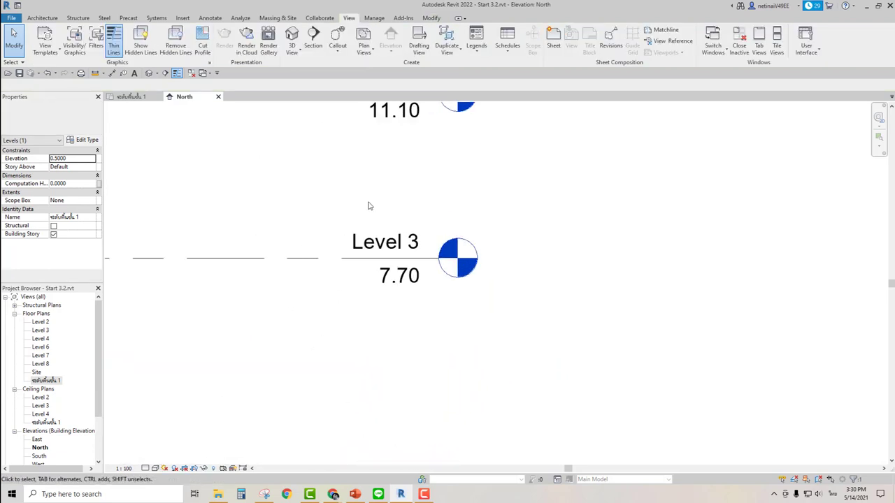
pyautogui.click(285, 267)
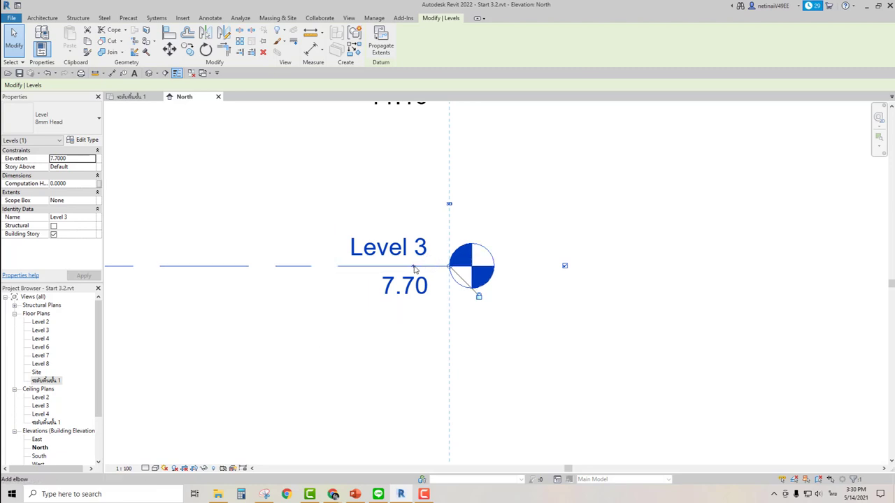
pyautogui.scroll(-3, 448, 203)
pyautogui.scroll(2, 401, 263)
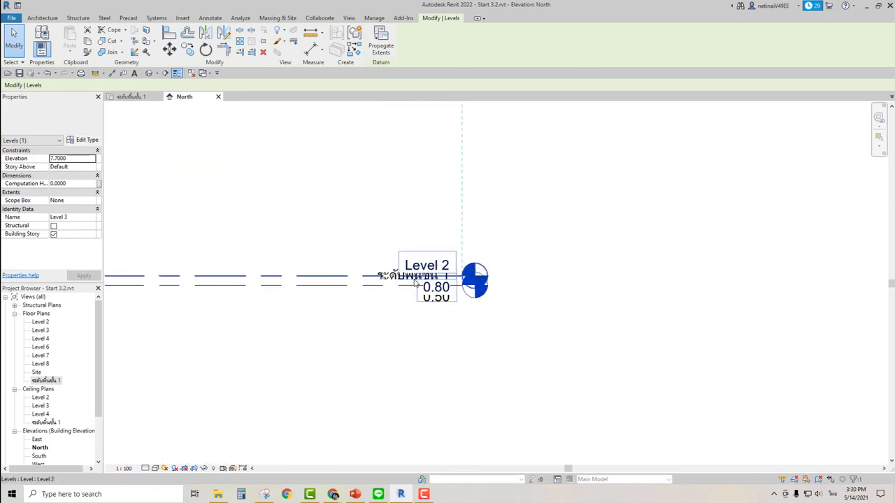
pyautogui.scroll(3, 349, 293)
pyautogui.press('Escape')
# Add an elbow to ระดับพื้นชั้น 1 and drop its head below Level 2's head
pyautogui.click(308, 294)
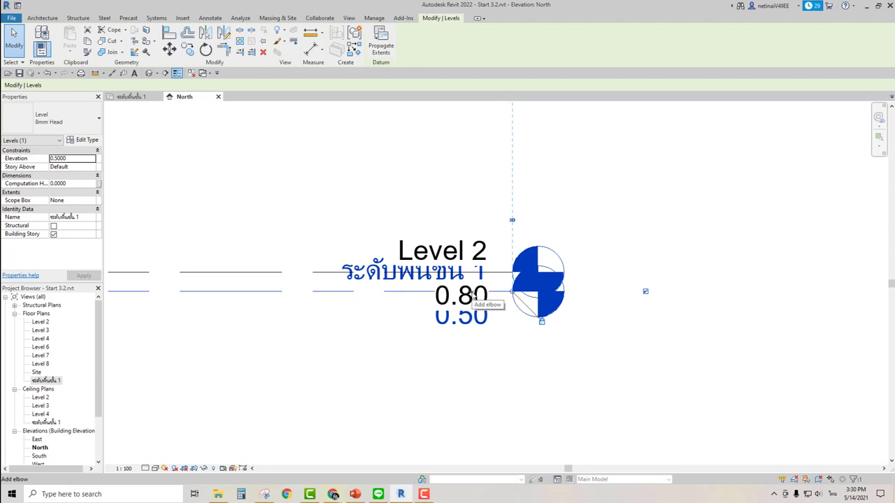
pyautogui.click(473, 295)
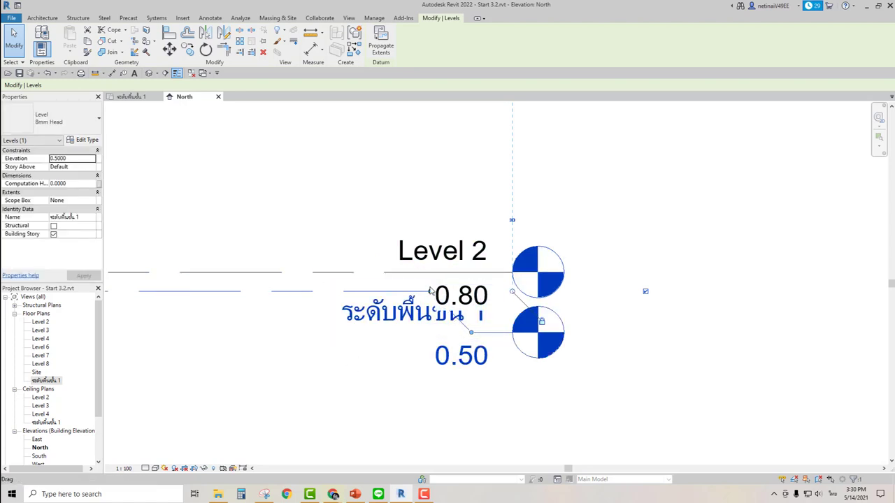
pyautogui.moveTo(429, 294); pyautogui.dragTo(308, 291)
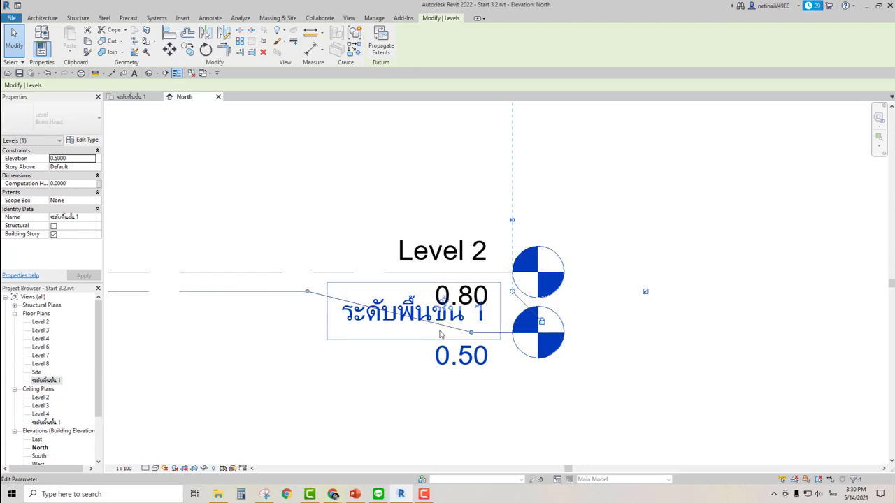
pyautogui.moveTo(470, 332); pyautogui.dragTo(338, 376)
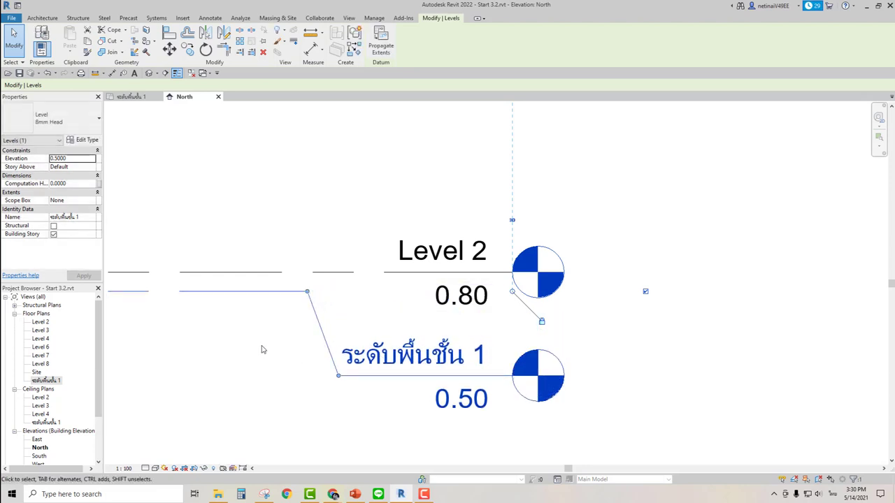
pyautogui.click(262, 350)
# Add an elbow to Level 3 and drag its head back in line with the others
pyautogui.scroll(-2, 263, 349)
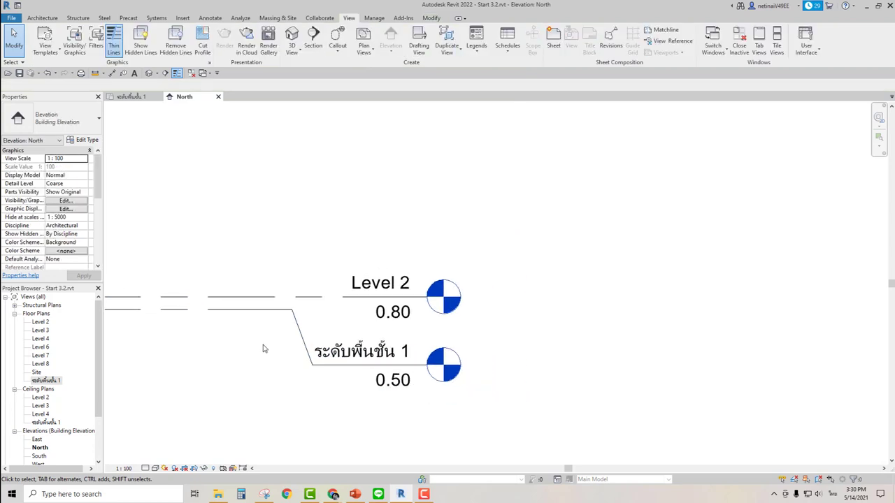
pyautogui.scroll(-2, 266, 348)
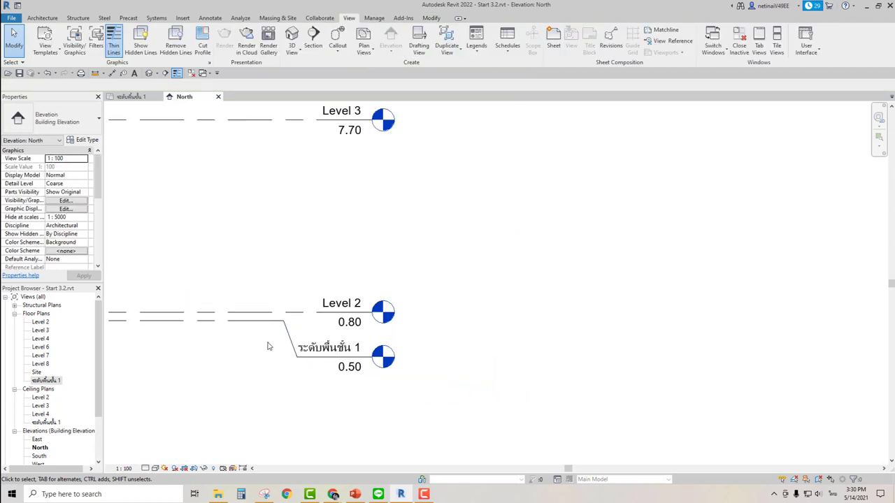
pyautogui.moveTo(316, 251); pyautogui.dragTo(334, 327, button='middle')
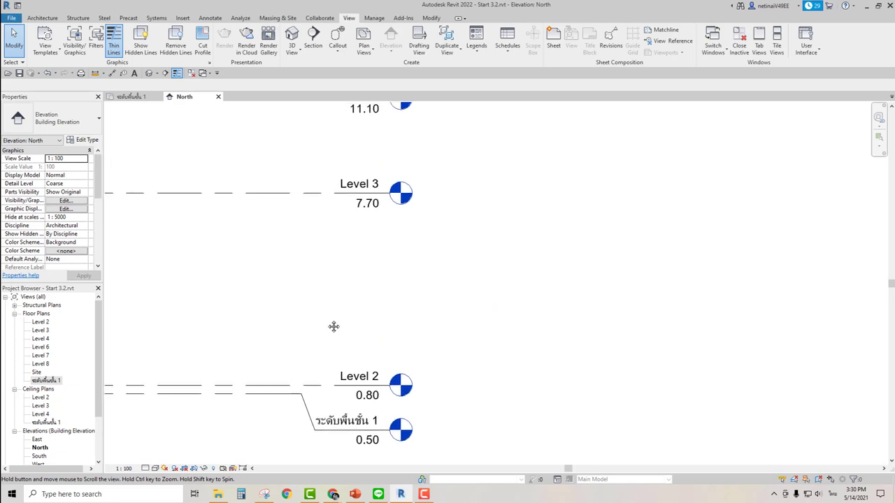
pyautogui.scroll(3, 346, 178)
pyautogui.scroll(2, 322, 209)
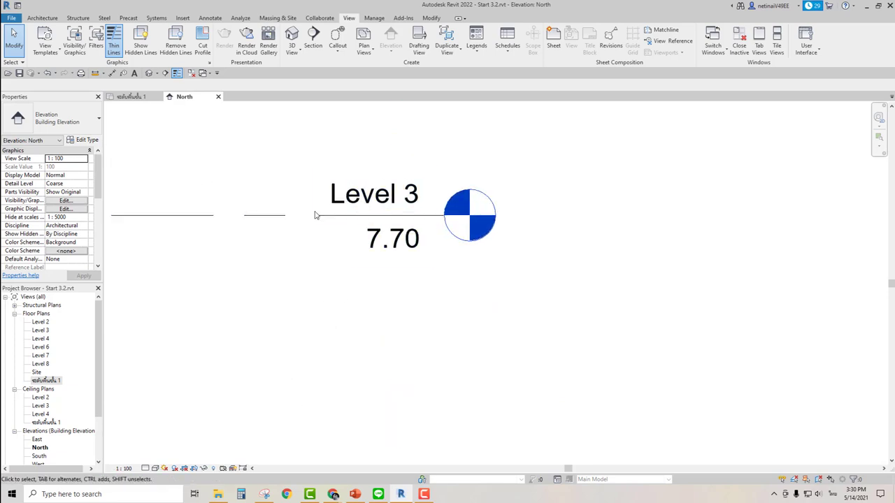
pyautogui.click(311, 219)
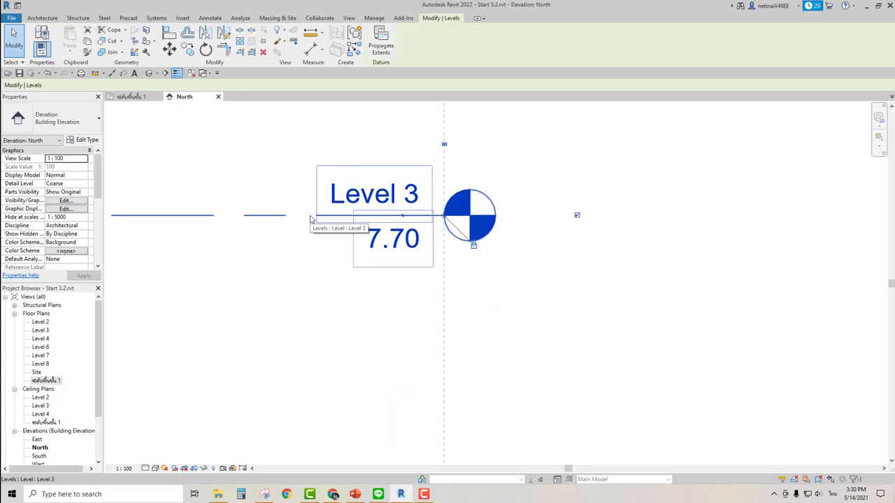
pyautogui.click(403, 219)
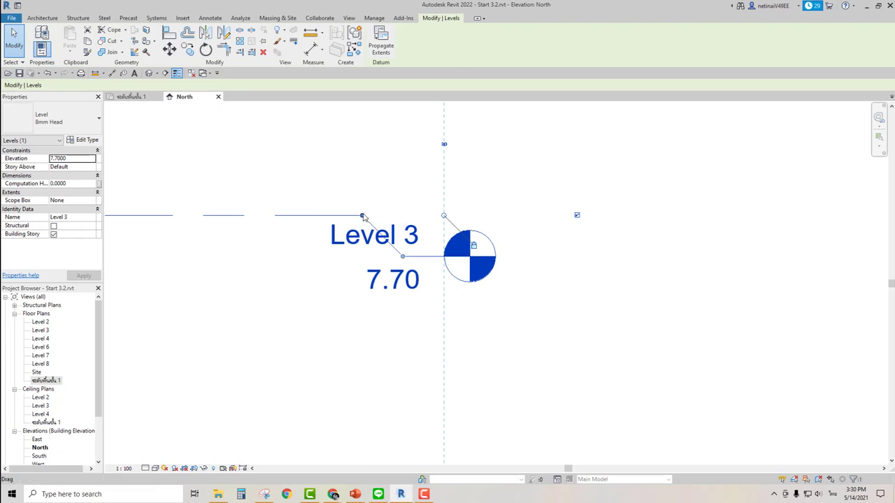
pyautogui.moveTo(361, 215); pyautogui.dragTo(303, 216)
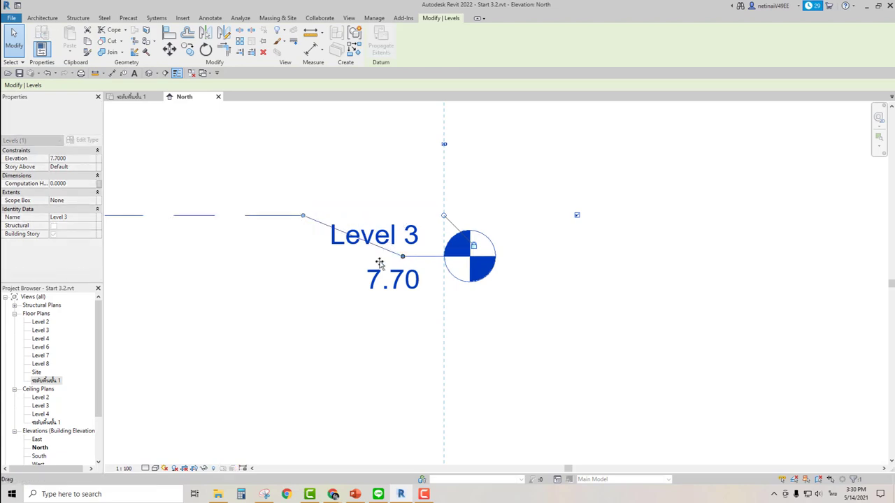
pyautogui.moveTo(395, 250)
pyautogui.mouseDown()
pyautogui.moveTo(325, 265)
pyautogui.moveTo(349, 217)
pyautogui.mouseUp()
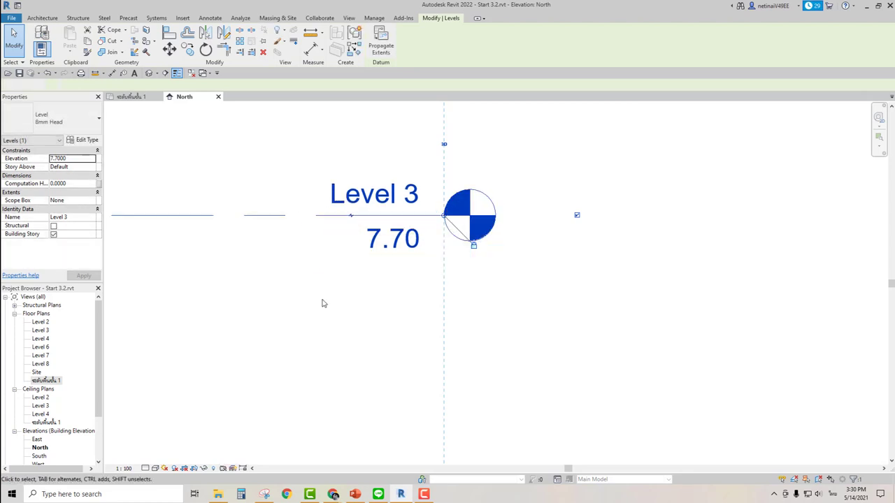
pyautogui.click(323, 304)
pyautogui.scroll(-3, 346, 294)
pyautogui.scroll(-2, 346, 295)
pyautogui.moveTo(331, 303)
pyautogui.mouseDown(button='middle')
pyautogui.moveTo(458, 340)
pyautogui.moveTo(439, 336)
pyautogui.mouseUp(button='middle')
pyautogui.scroll(-1, 457, 338)
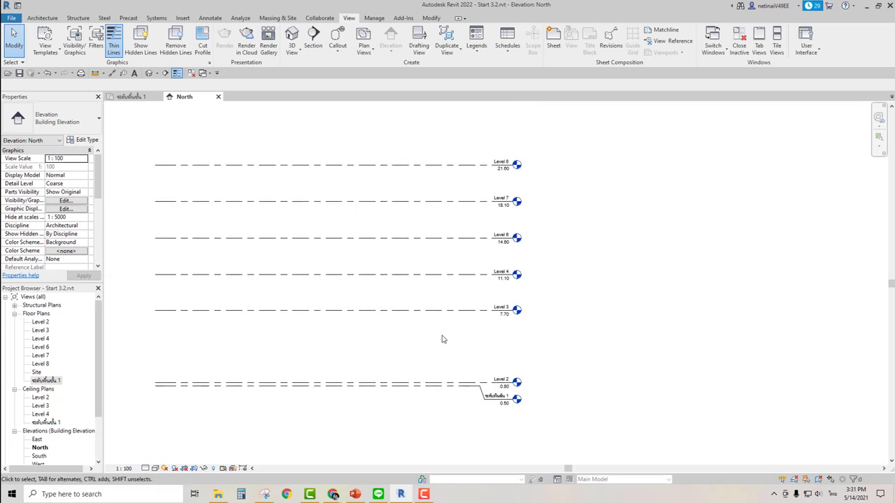
pyautogui.moveTo(272, 327); pyautogui.dragTo(322, 333, button='middle')
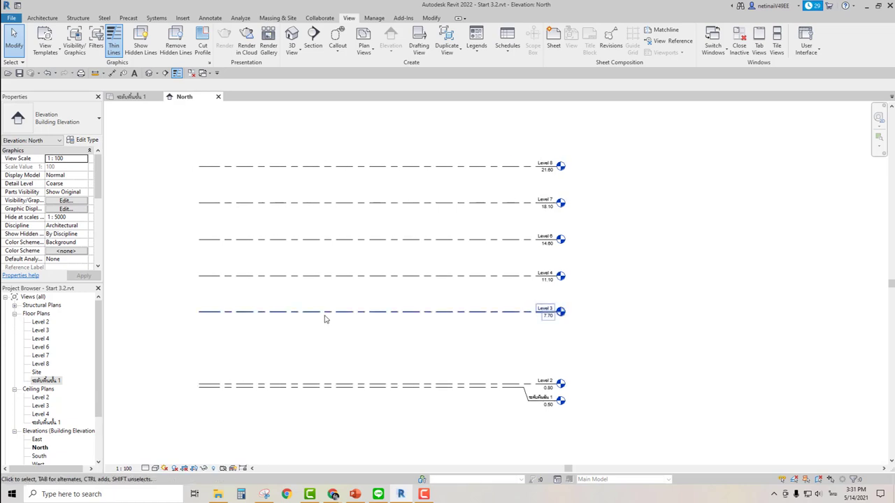
pyautogui.click(325, 311)
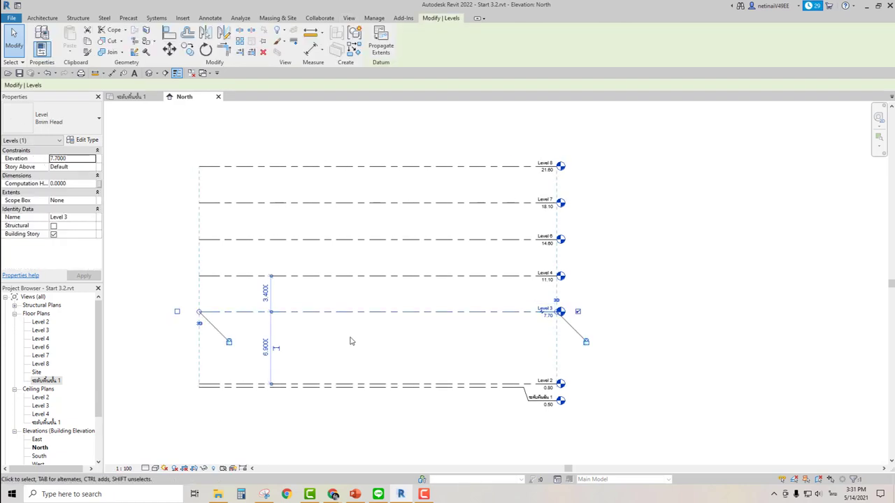
pyautogui.click(177, 313)
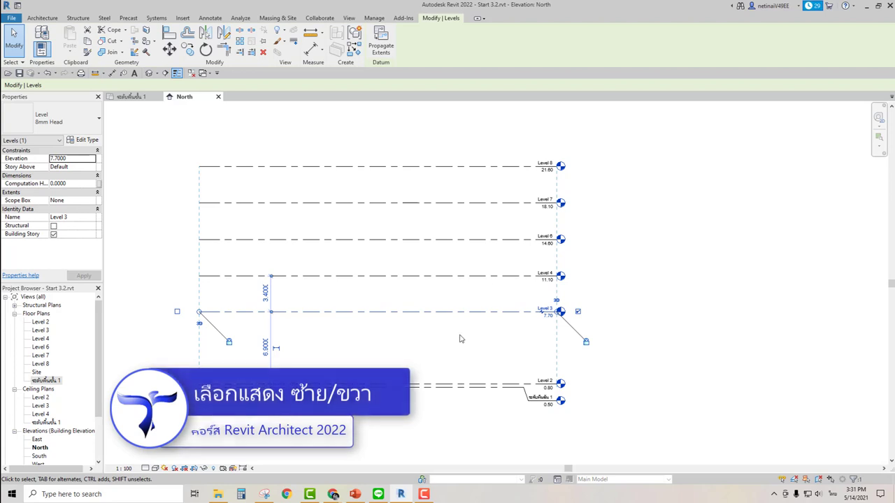
pyautogui.scroll(2, 496, 341)
pyautogui.moveTo(456, 363); pyautogui.dragTo(567, 359, button='middle')
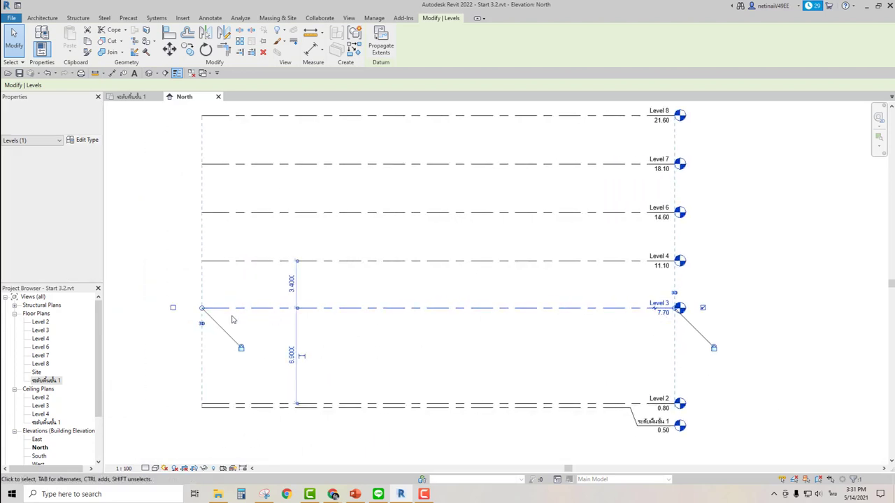
pyautogui.click(172, 309)
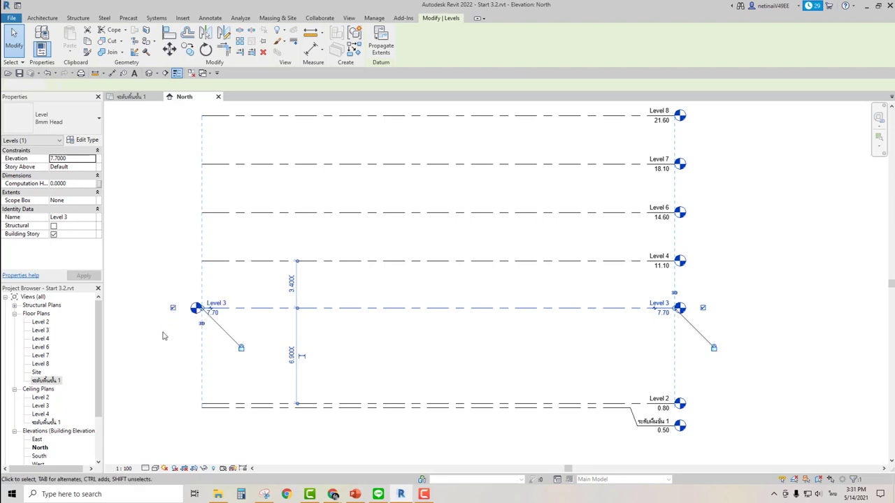
pyautogui.click(198, 346)
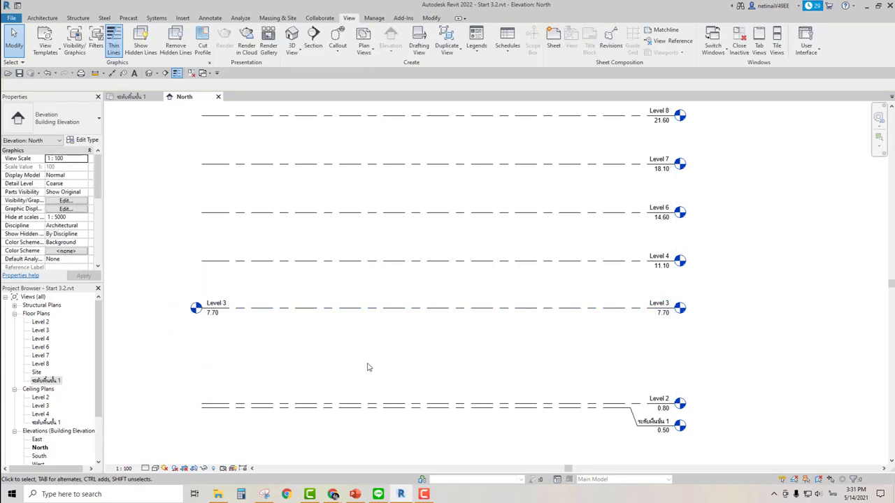
pyautogui.click(432, 312)
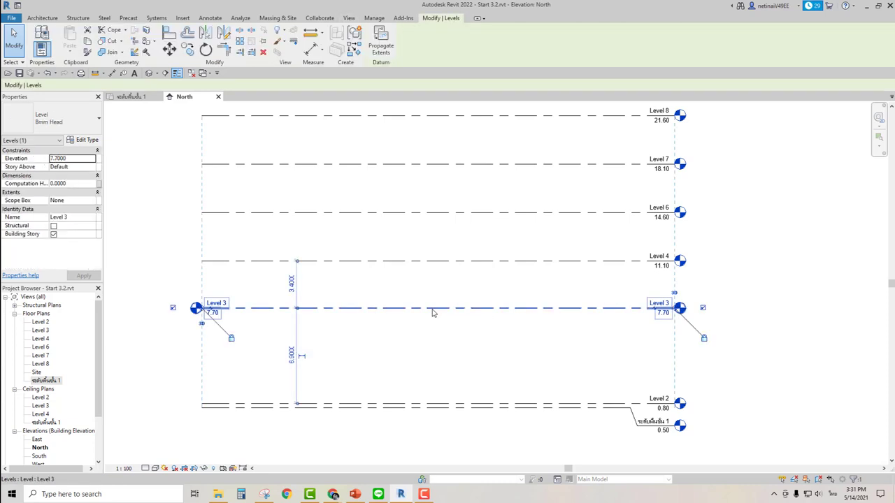
pyautogui.click(703, 308)
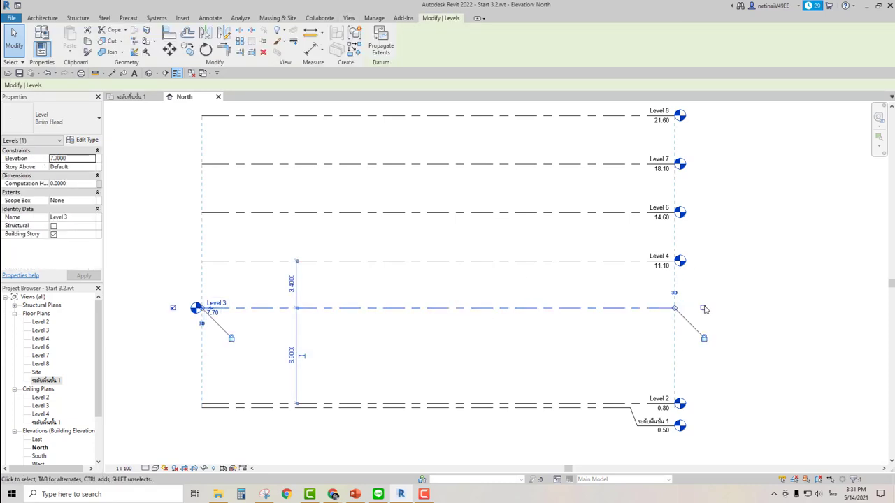
pyautogui.click(493, 361)
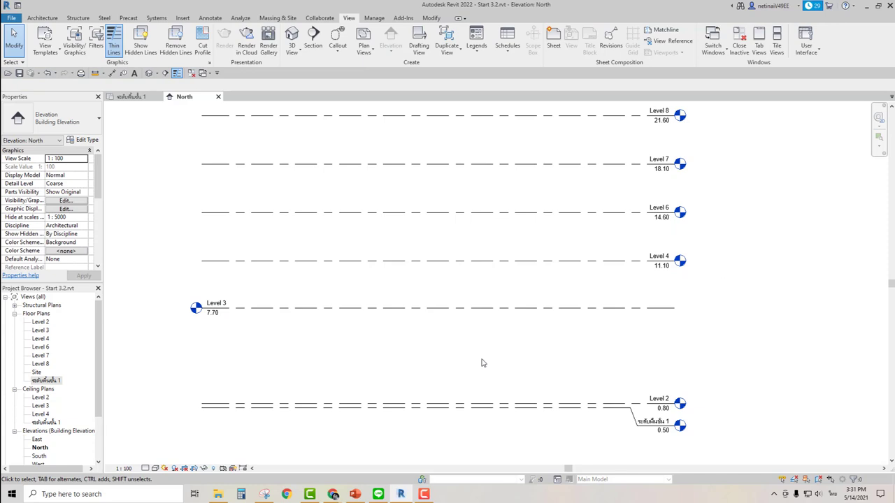
pyautogui.scroll(-1, 481, 363)
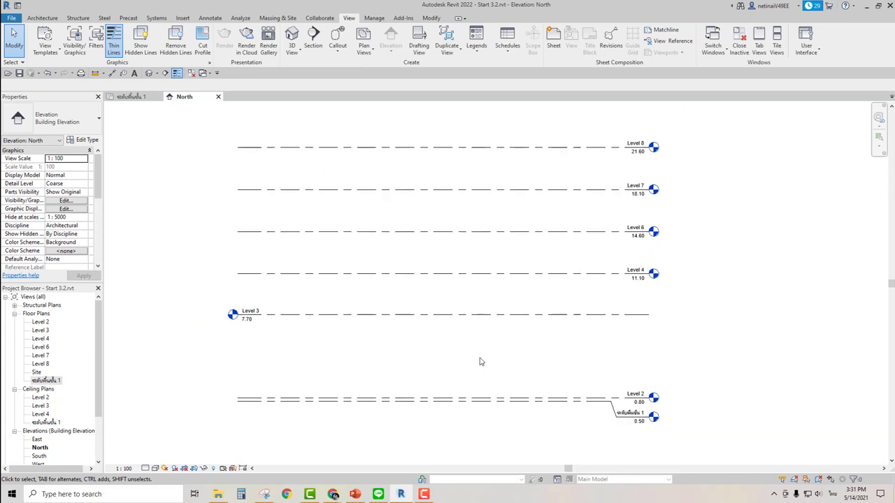
pyautogui.moveTo(482, 358); pyautogui.dragTo(475, 371, button='middle')
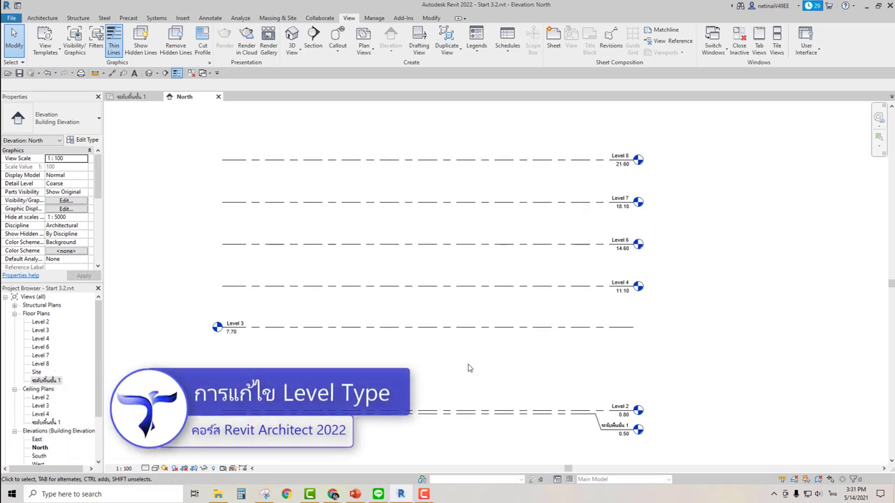
# Start the Level tool and open Edit Type for the 8mm Head level type
pyautogui.click(348, 202)
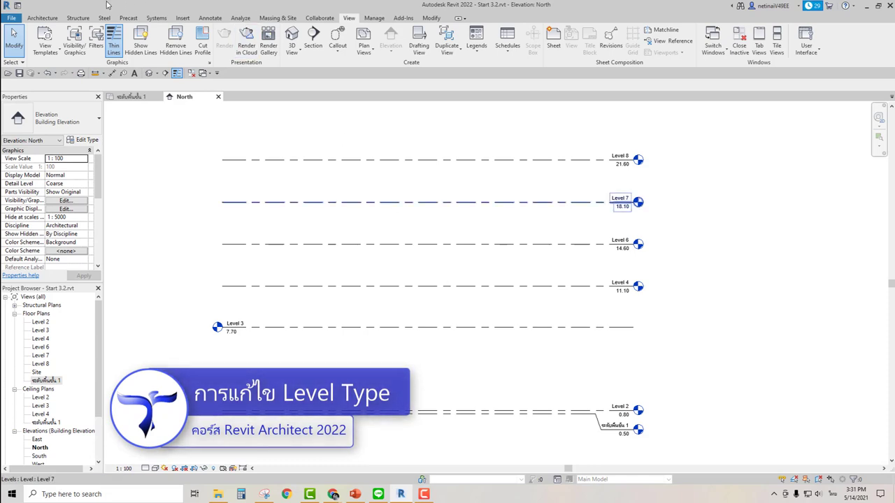
pyautogui.click(43, 18)
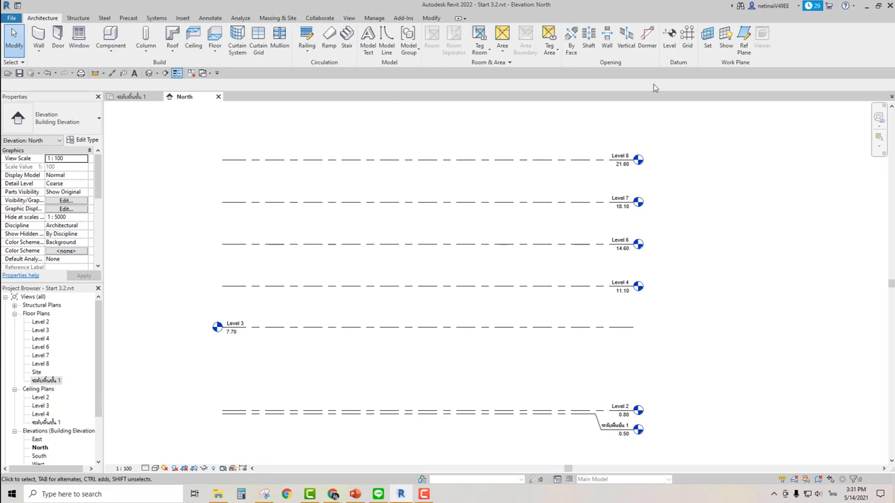
pyautogui.click(669, 47)
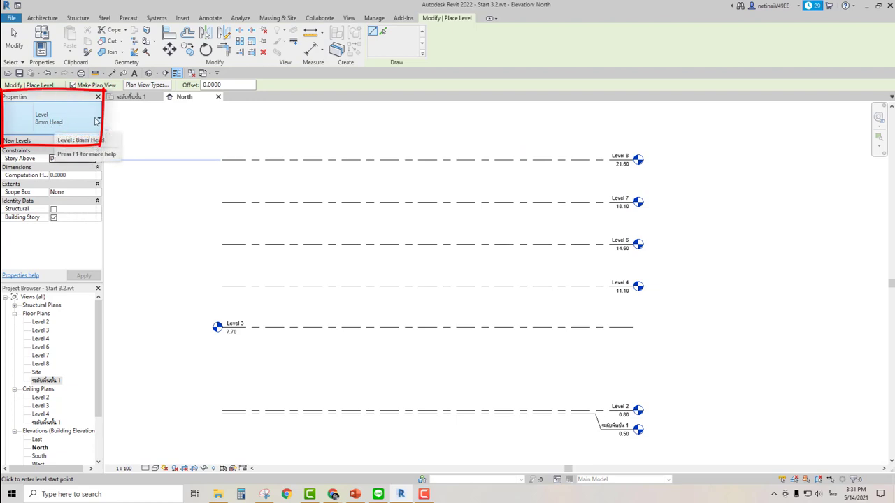
pyautogui.click(96, 122)
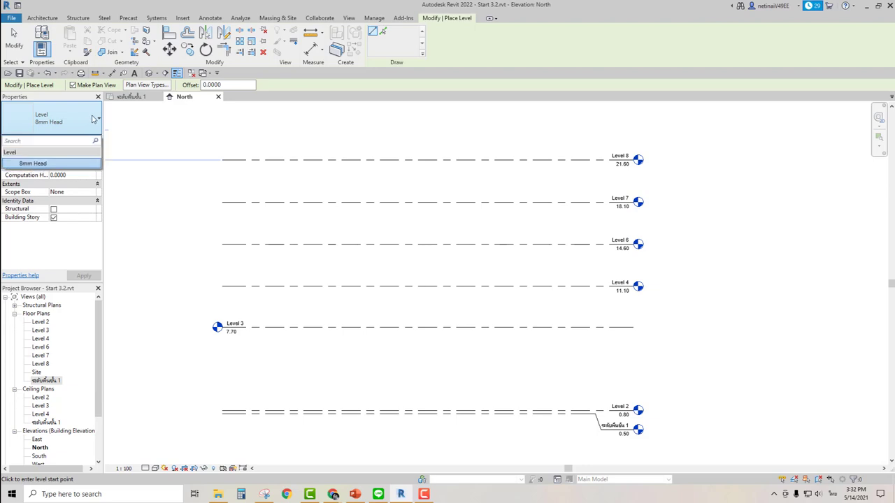
pyautogui.click(86, 120)
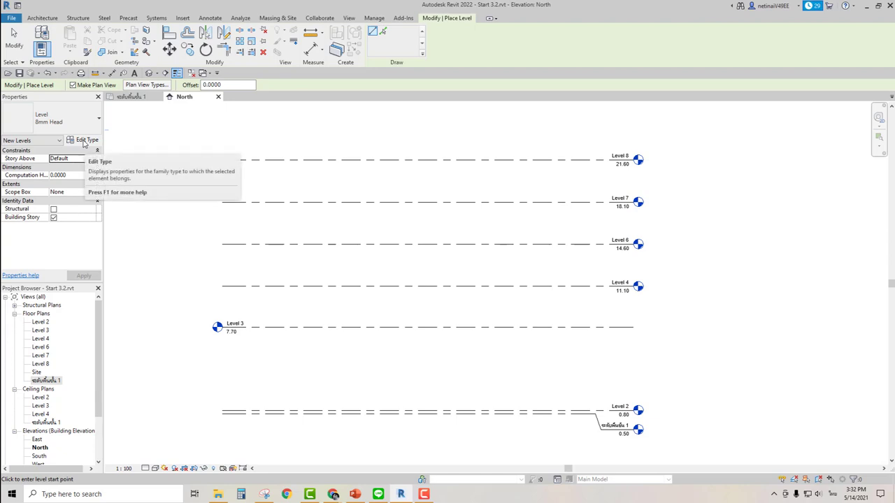
pyautogui.click(85, 140)
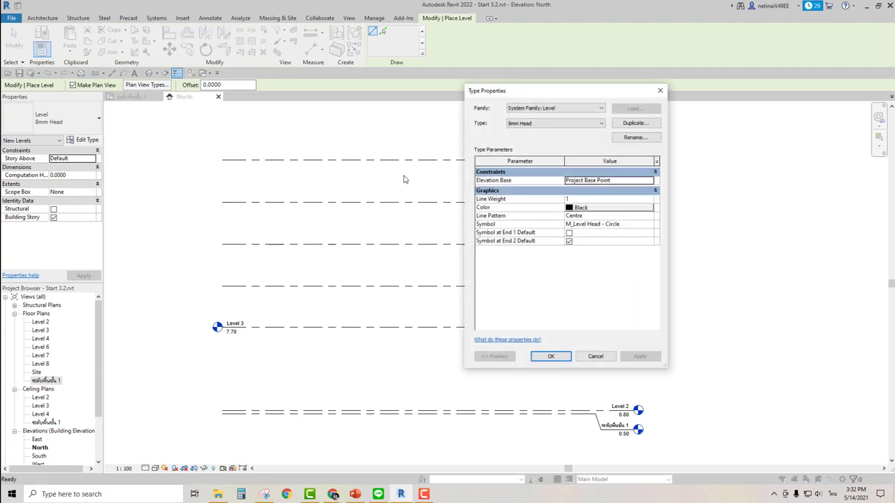
# Duplicate the type as '8mm Head 2' with the head symbol at End 1 only
pyautogui.moveTo(533, 91); pyautogui.dragTo(410, 113)
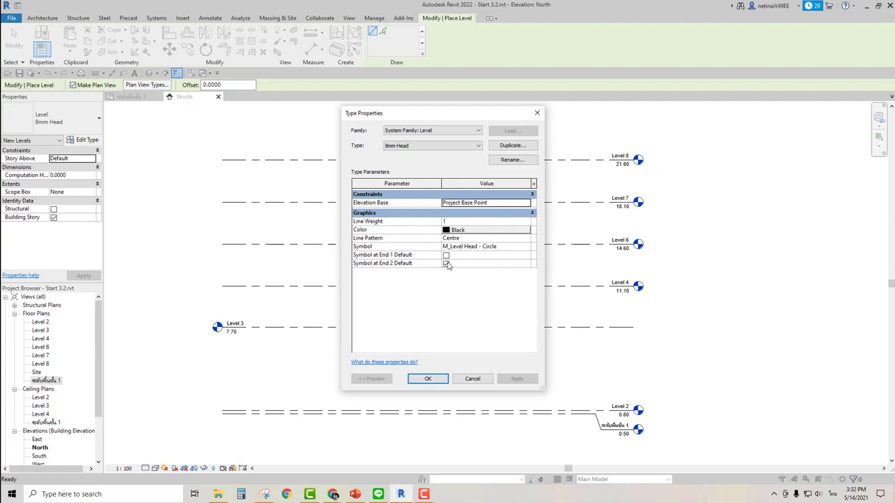
pyautogui.click(446, 263)
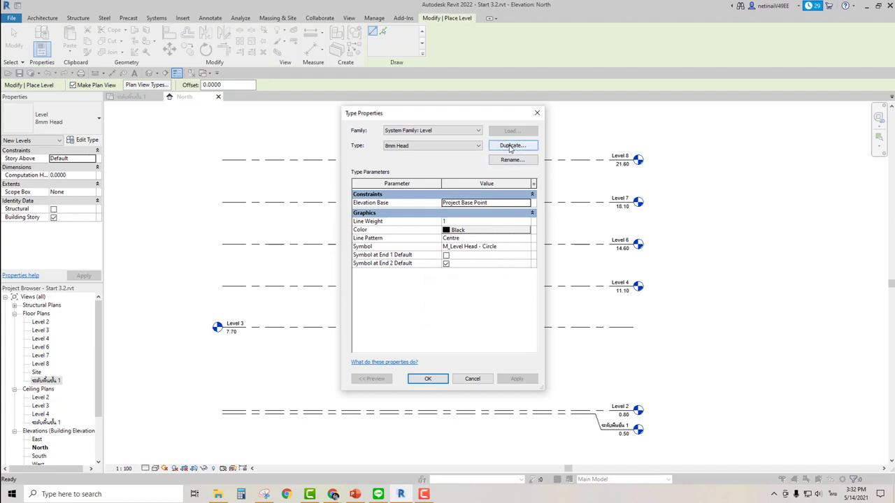
pyautogui.click(511, 146)
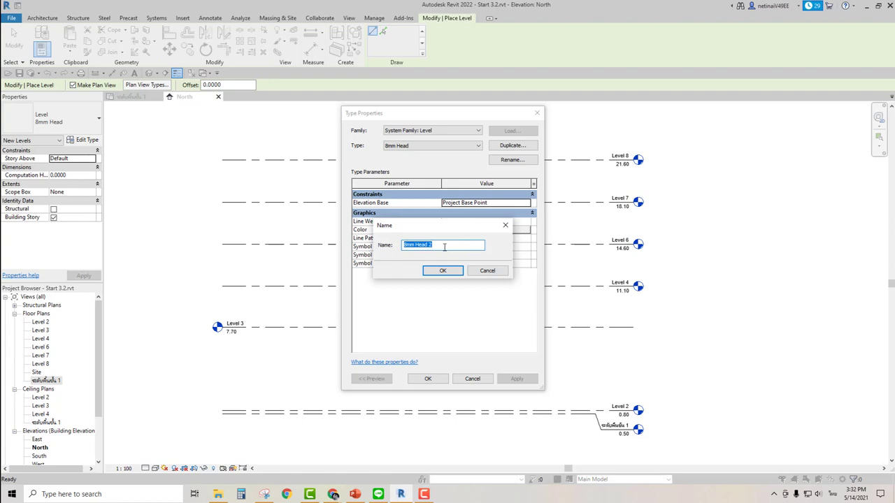
pyautogui.click(444, 247)
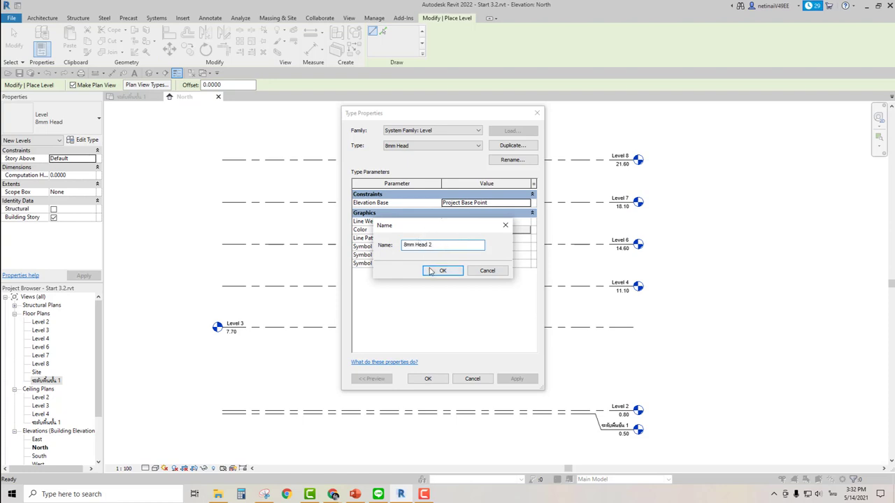
pyautogui.click(441, 272)
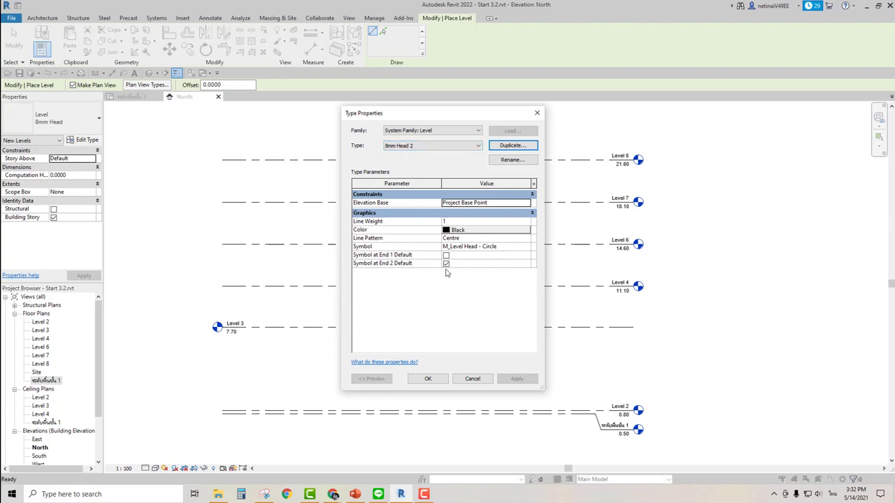
pyautogui.click(445, 257)
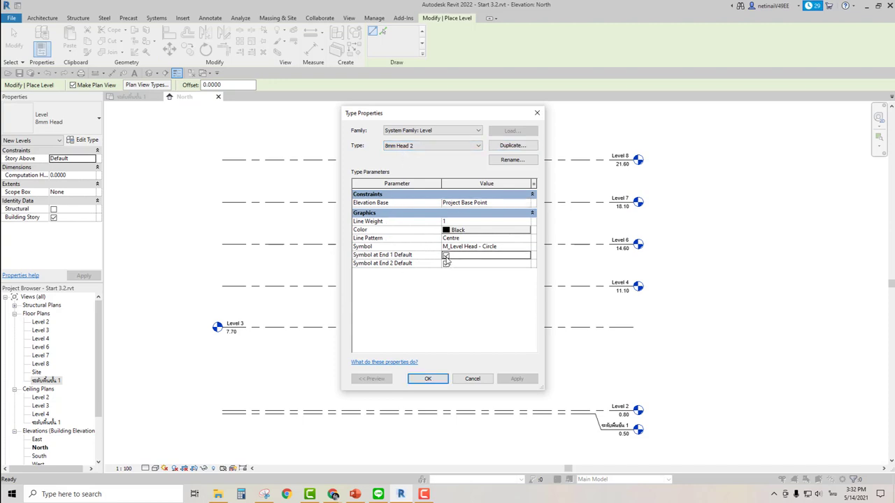
pyautogui.click(445, 263)
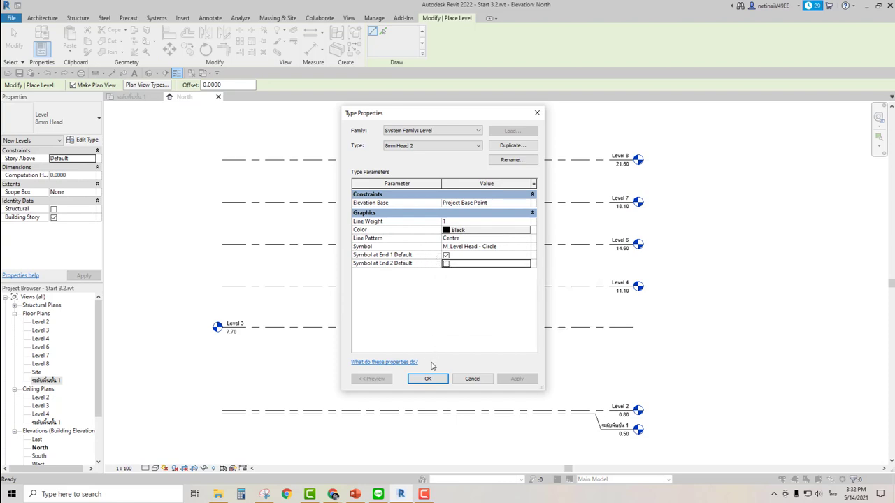
pyautogui.click(426, 379)
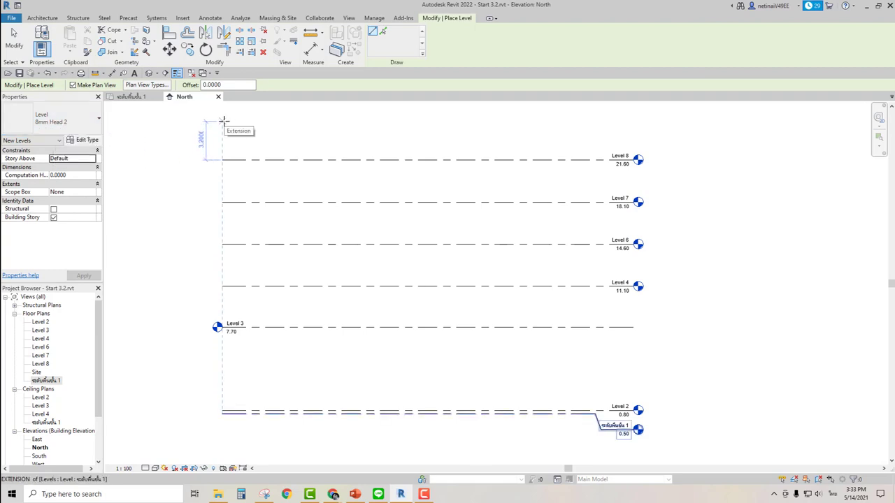
# Draw the new level at 24.80 from the left, ending in line with the others
pyautogui.click(223, 121)
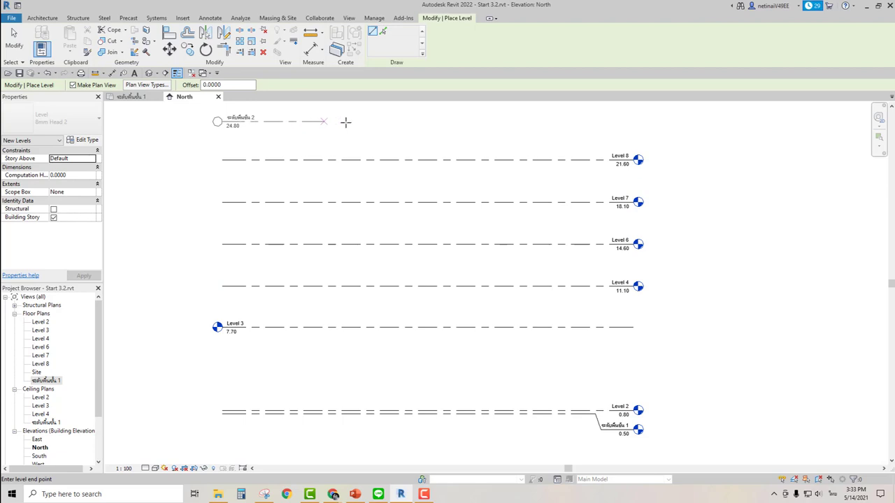
pyautogui.click(633, 120)
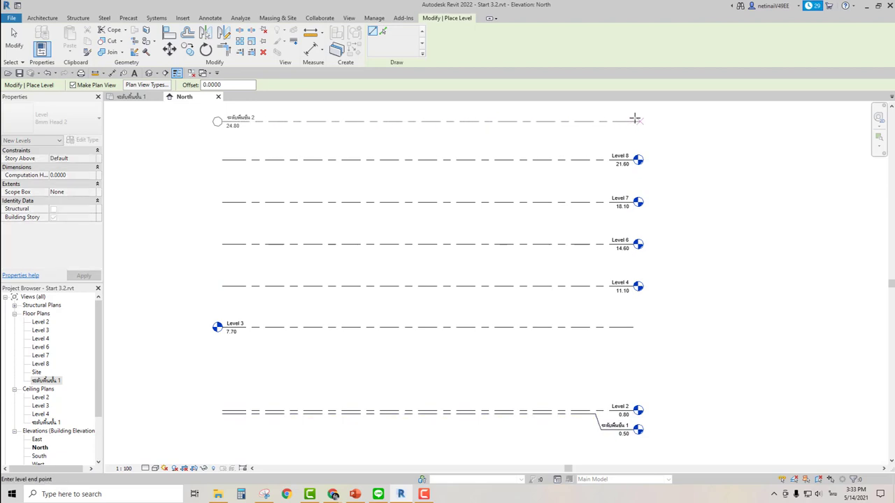
pyautogui.press('Escape')
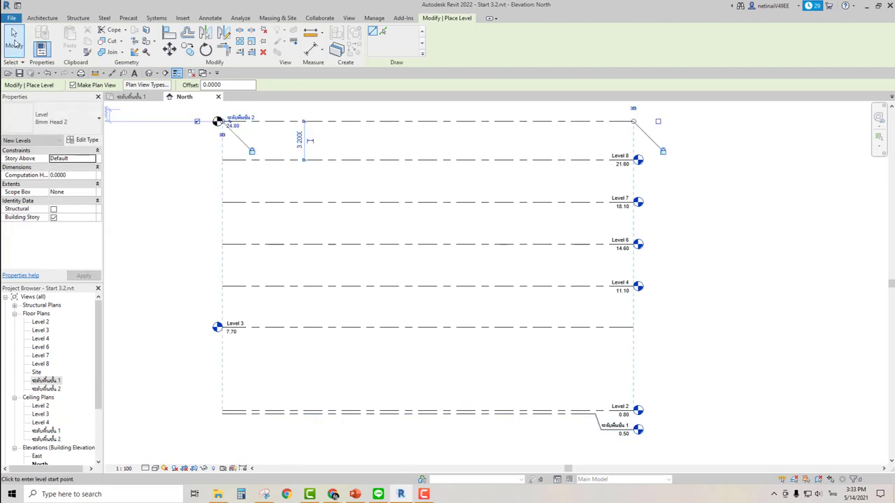
pyautogui.press('Escape')
# Frame all levels in the view and select Level 8
pyautogui.moveTo(199, 152); pyautogui.dragTo(200, 205, button='middle')
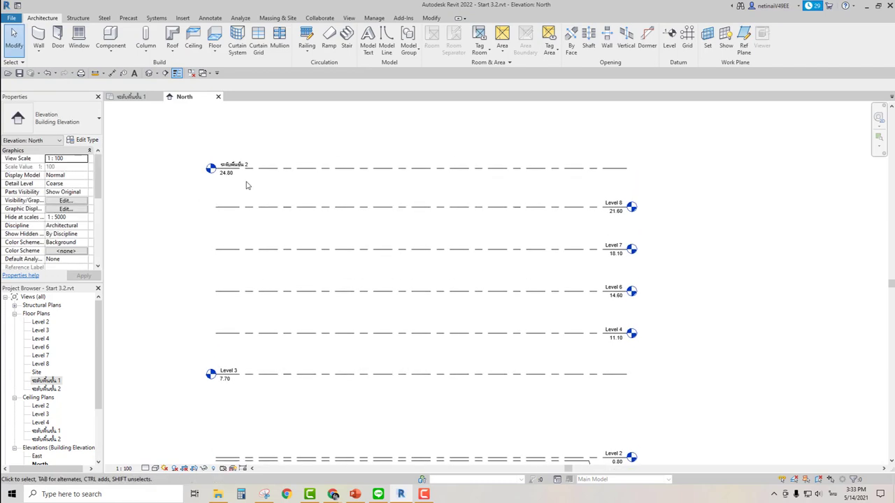
pyautogui.scroll(1, 256, 190)
pyautogui.moveTo(411, 227); pyautogui.dragTo(399, 203, button='middle')
pyautogui.scroll(-1, 334, 193)
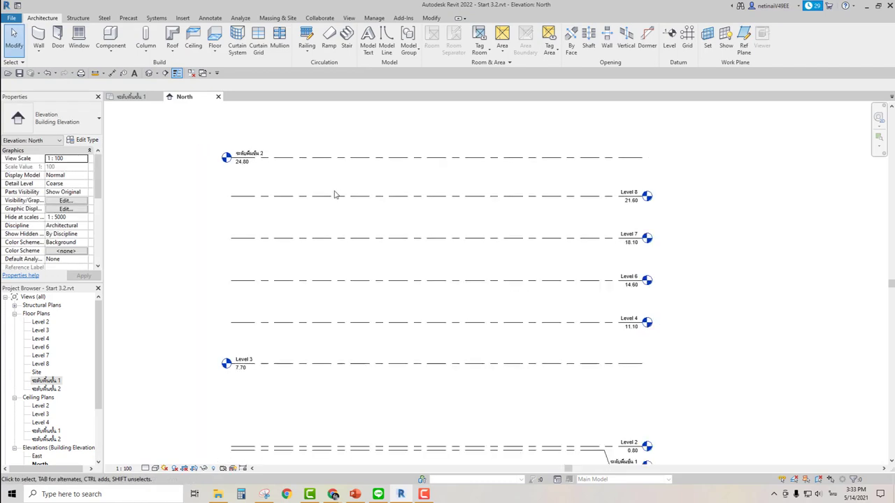
pyautogui.moveTo(417, 260); pyautogui.dragTo(418, 229, button='middle')
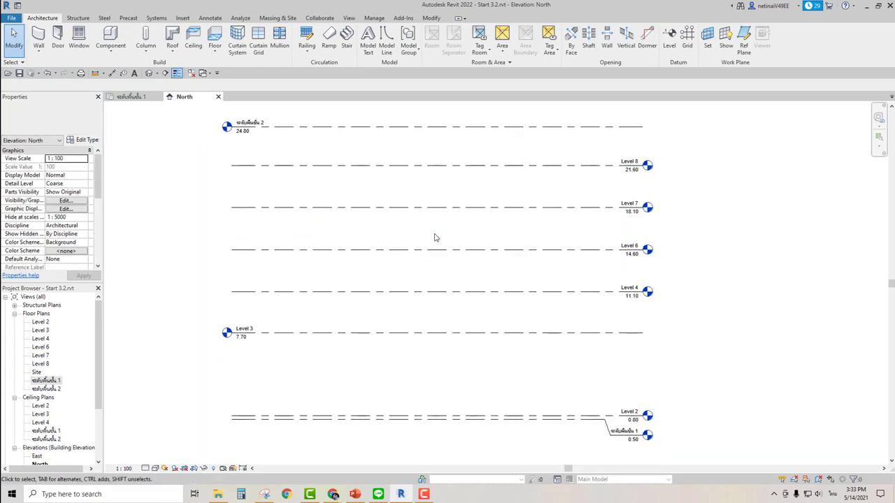
pyautogui.click(361, 165)
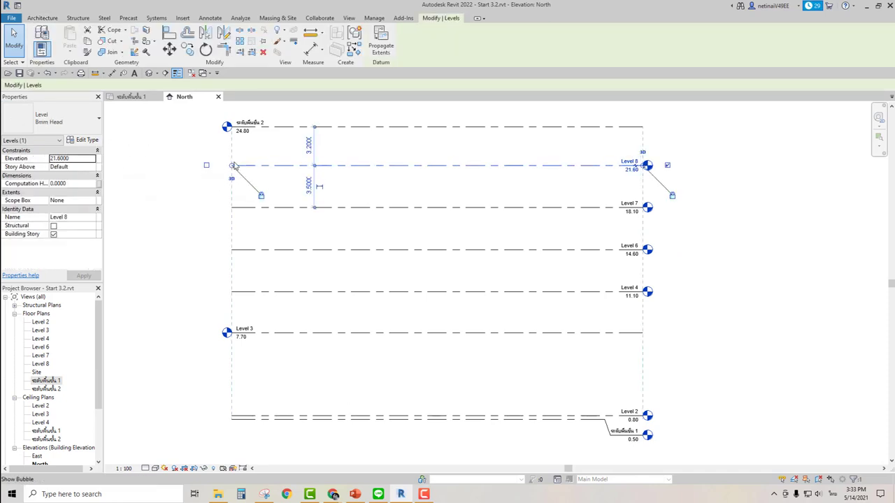
pyautogui.click(168, 157)
pyautogui.click(274, 165)
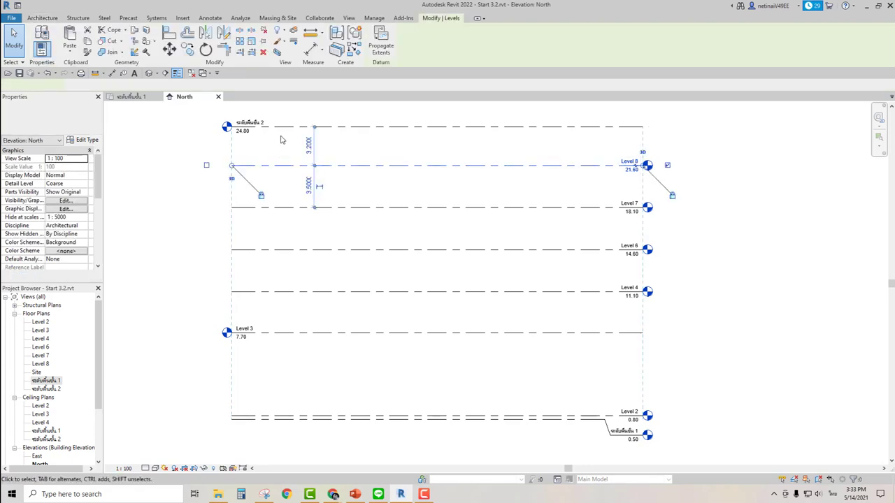
pyautogui.scroll(2, 256, 214)
pyautogui.scroll(2, 306, 176)
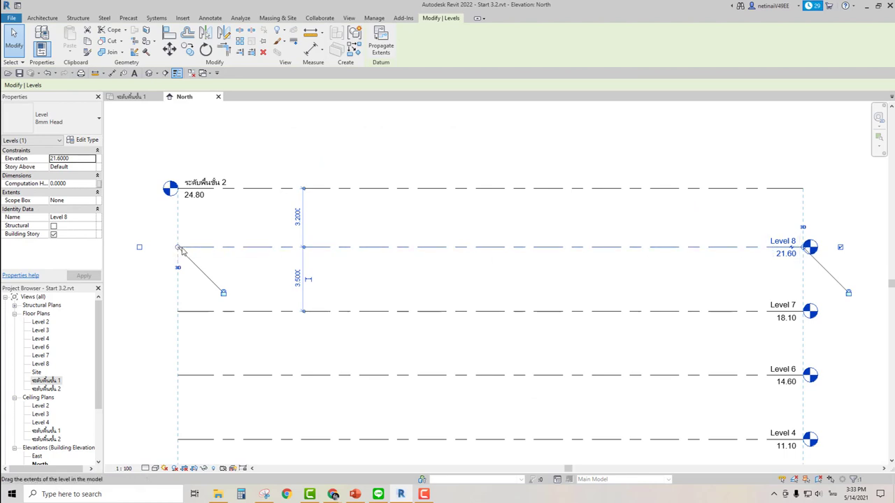
pyautogui.click(389, 232)
pyautogui.scroll(-1, 382, 219)
pyautogui.moveTo(453, 260); pyautogui.dragTo(465, 198, button='middle')
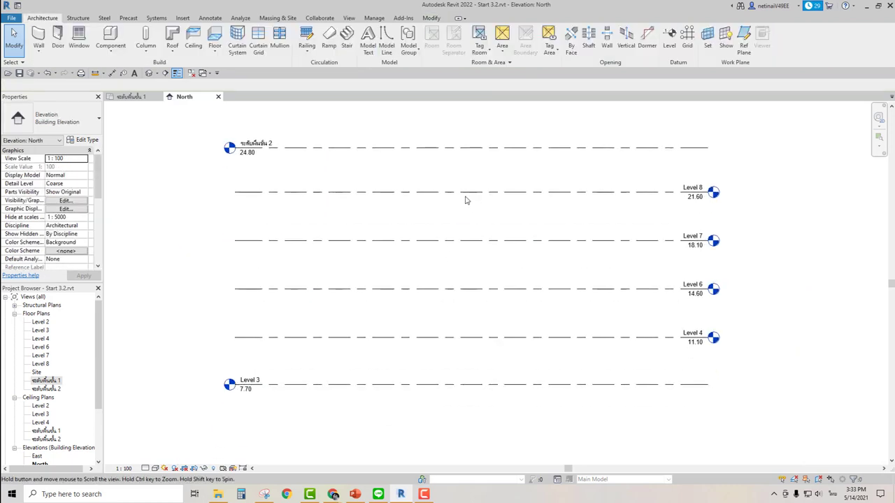
pyautogui.scroll(-1, 457, 200)
pyautogui.scroll(-1, 473, 218)
pyautogui.scroll(1, 474, 219)
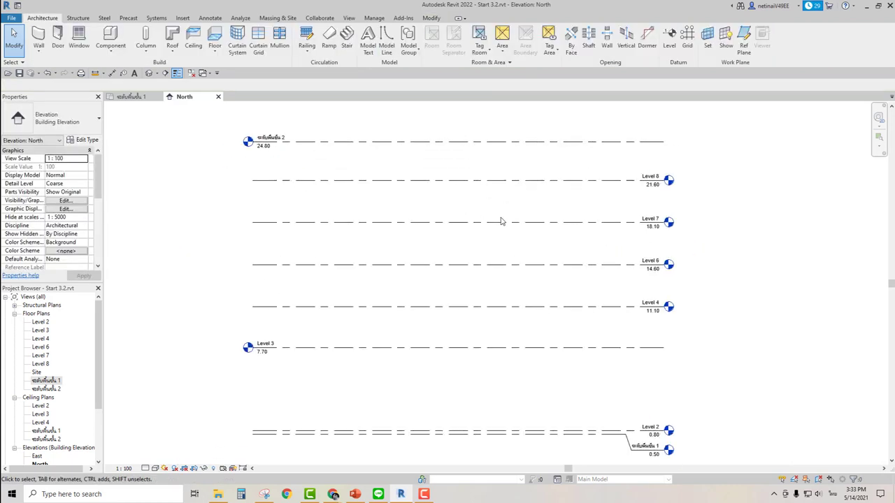
pyautogui.scroll(1, 463, 216)
pyautogui.scroll(1, 458, 215)
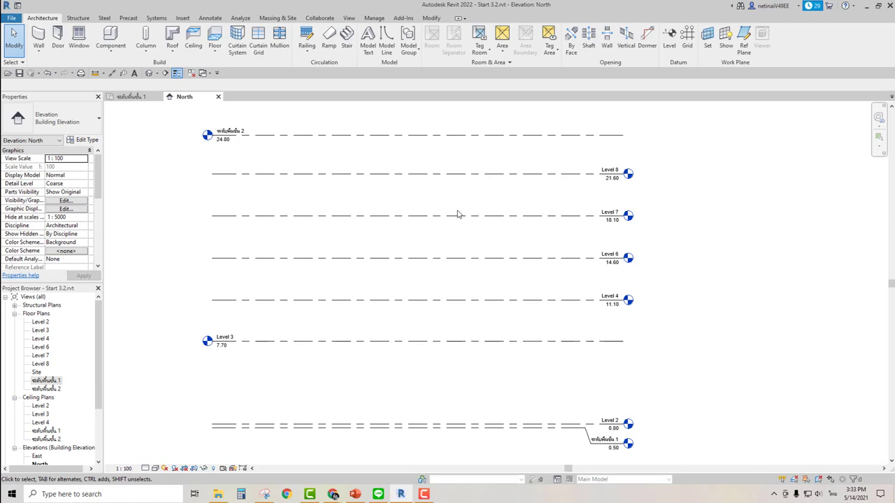